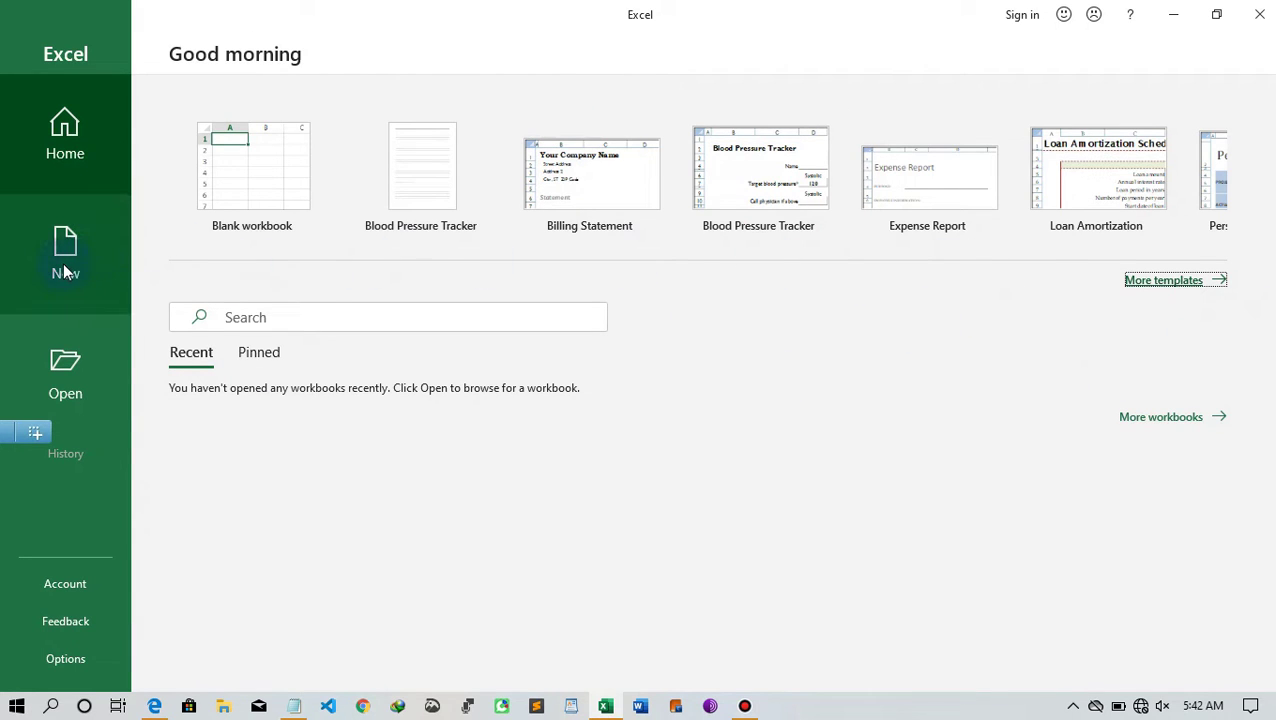
left_click(1165, 281)
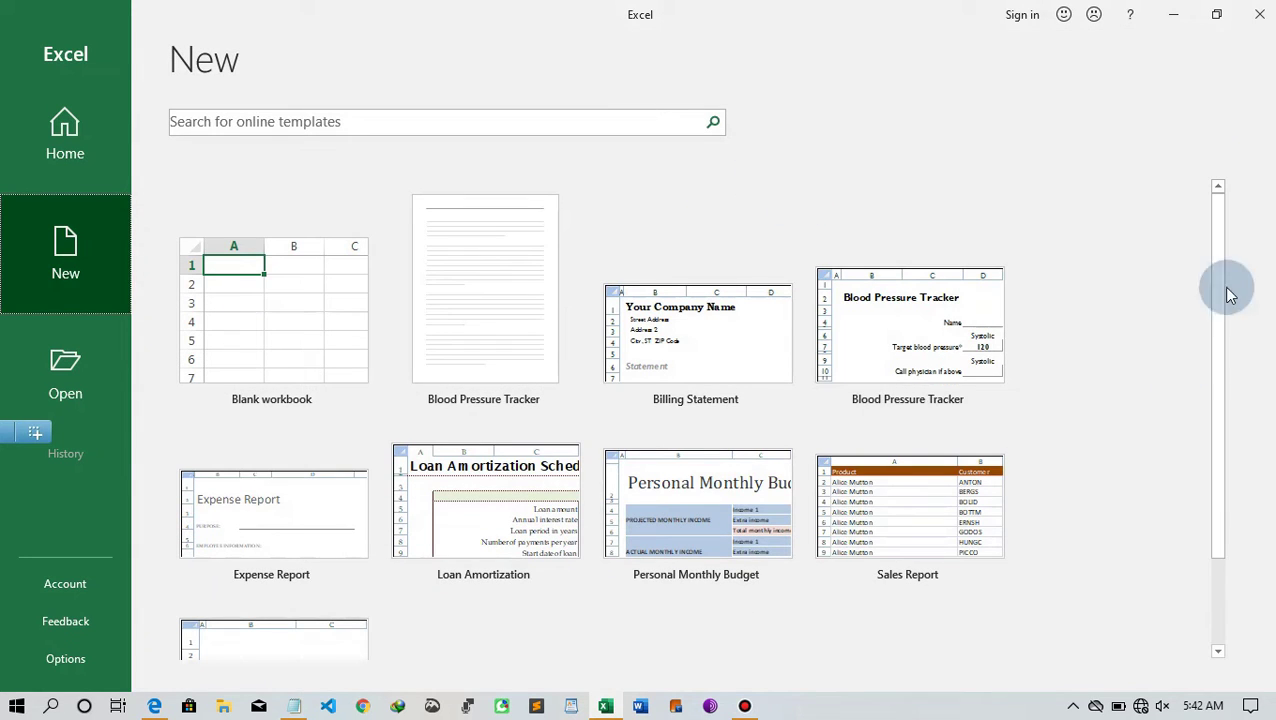
left_click(418, 121)
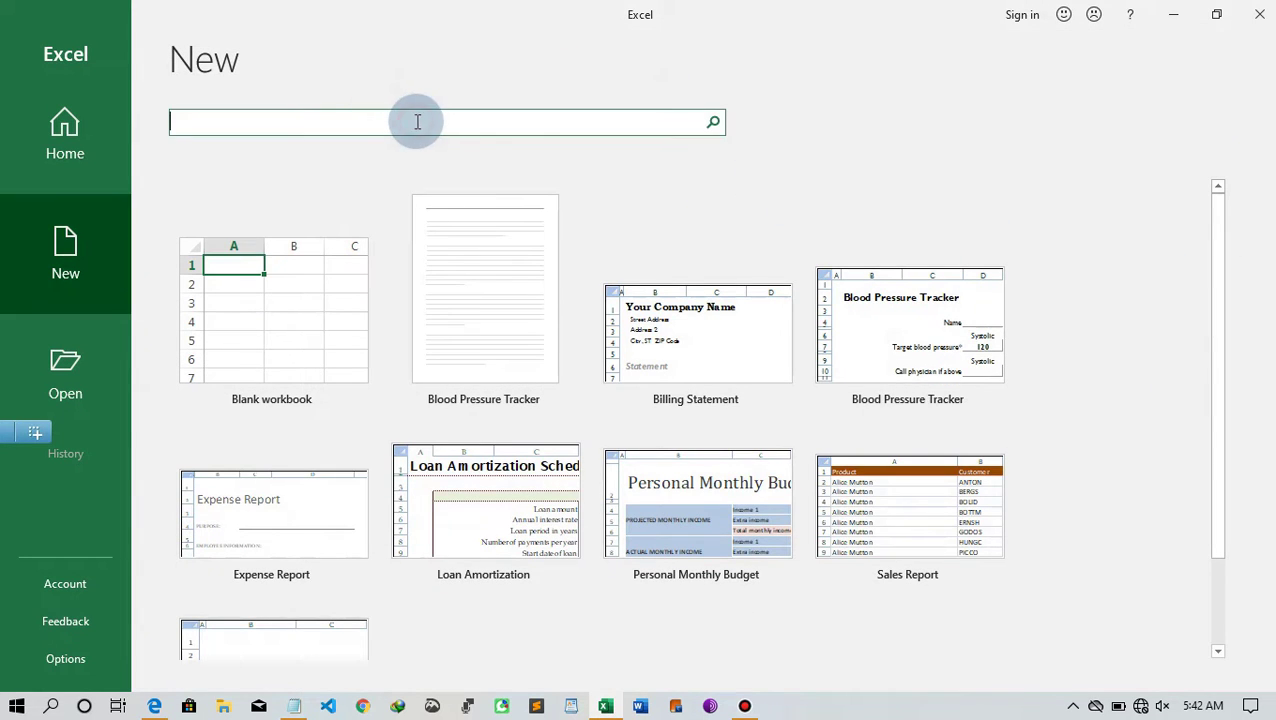
left_click(114, 143)
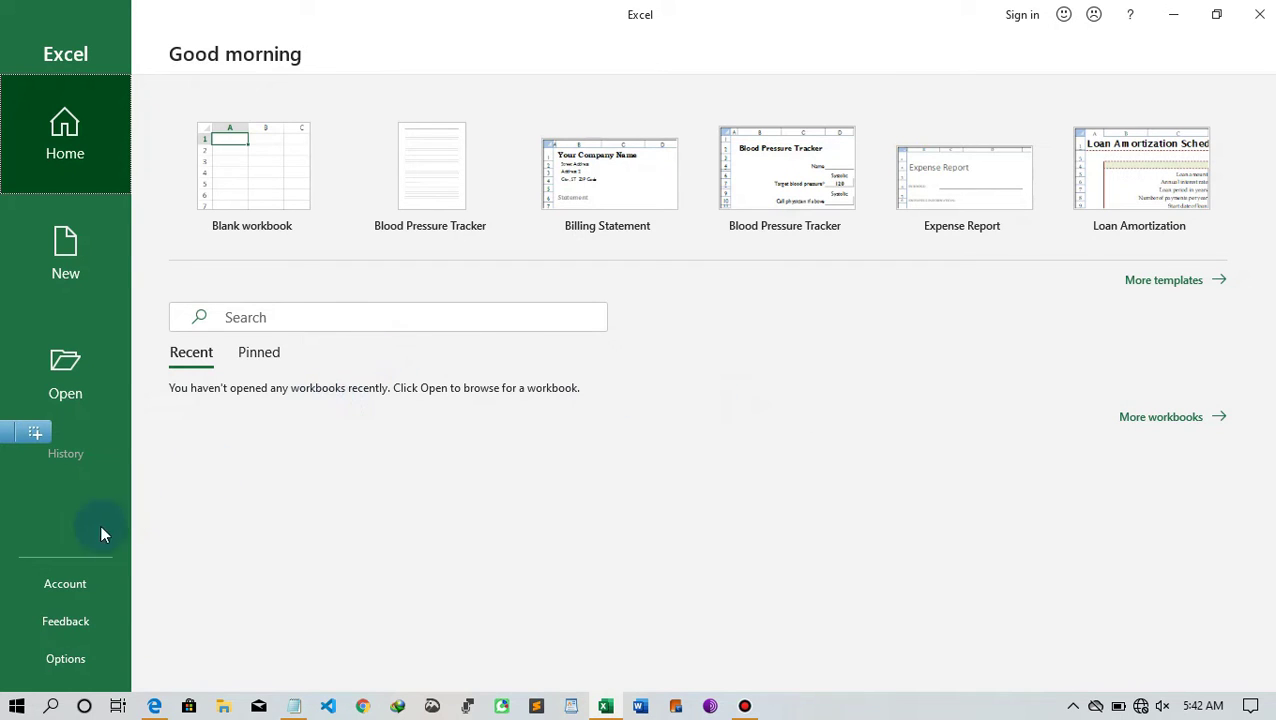
- Browse the More workbooks list and its Folders view, then the New template gallery
left_click(1142, 426)
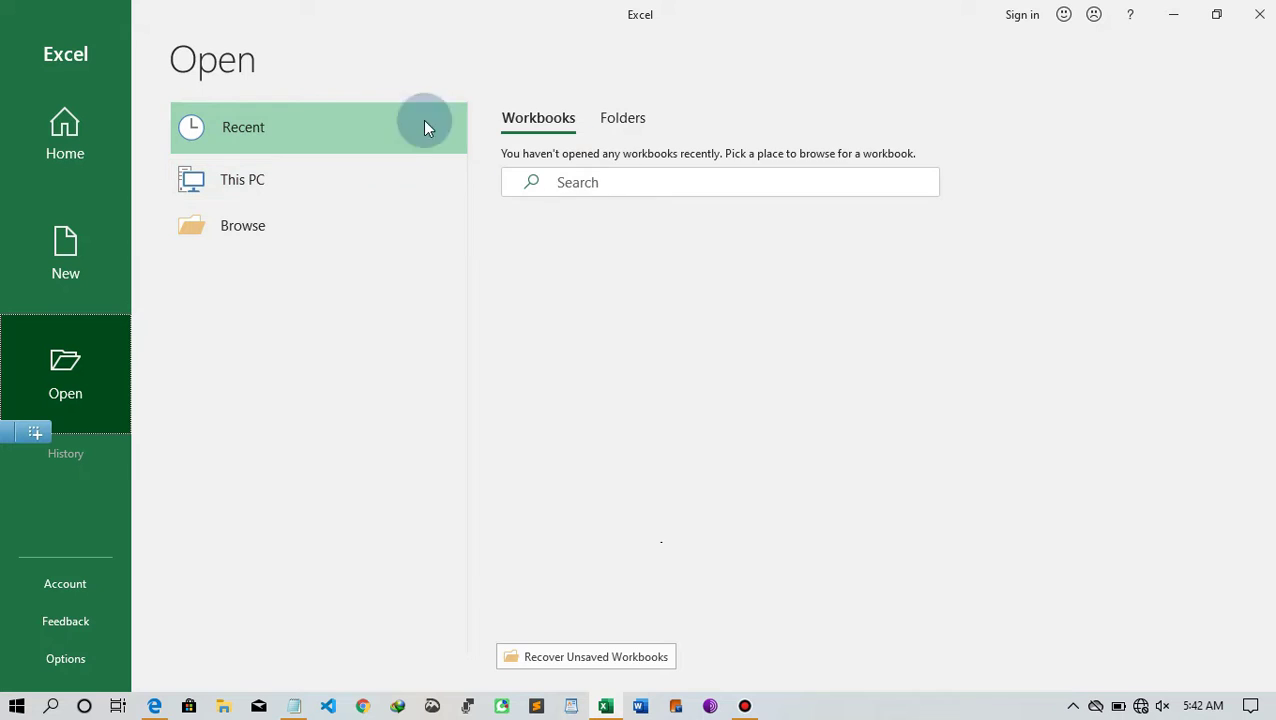
left_click(622, 118)
left_click(91, 158)
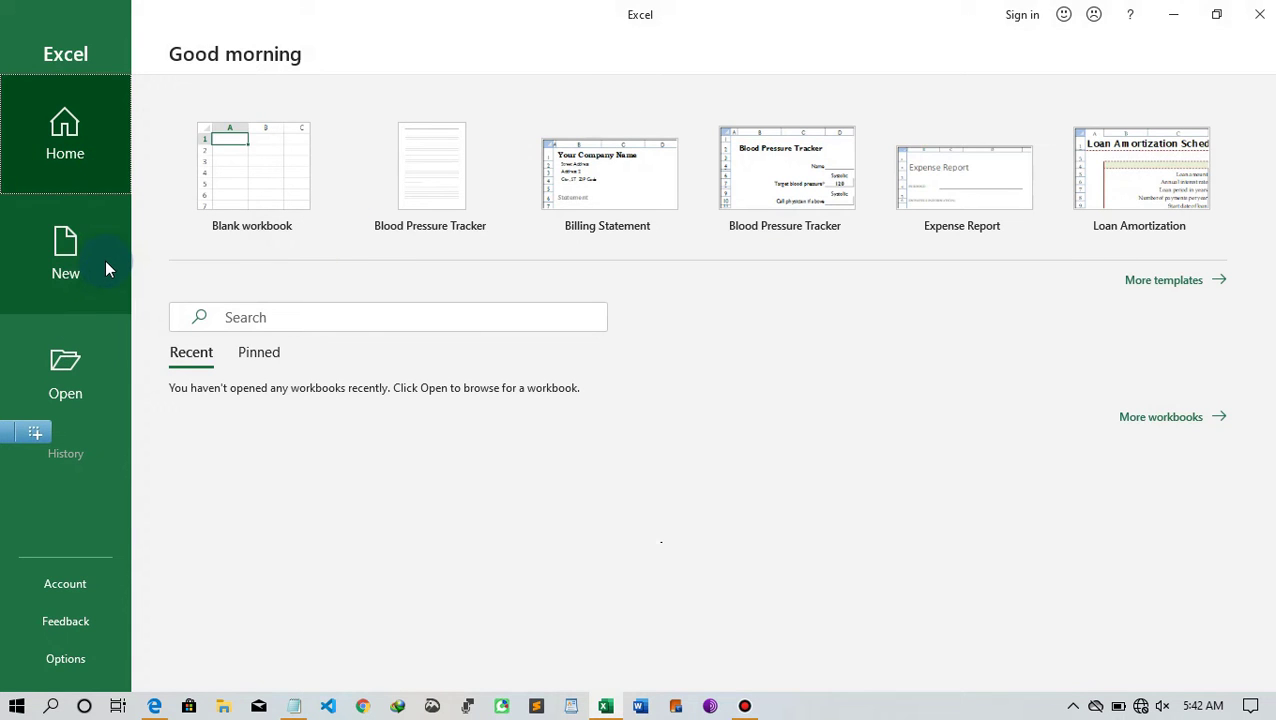
left_click(107, 268)
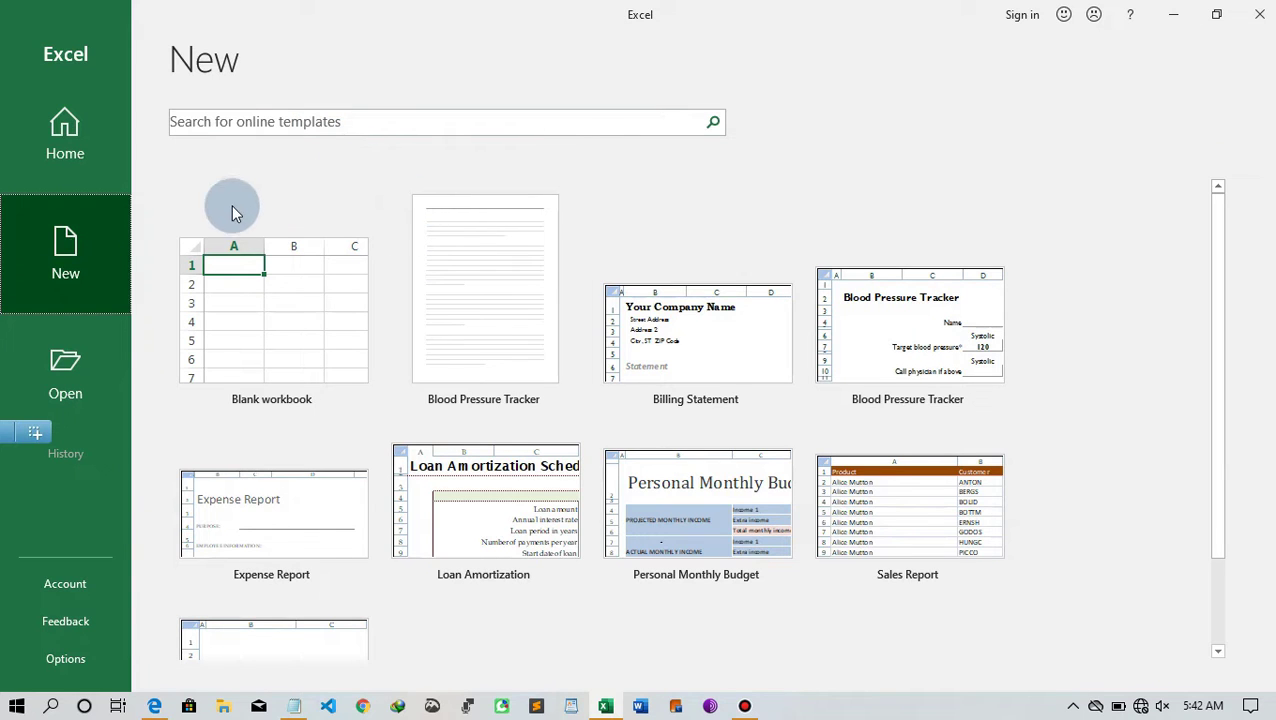
- Open the Browse dialog, cancel it, then view the Office Professional Plus 2019 Account page
left_click(83, 387)
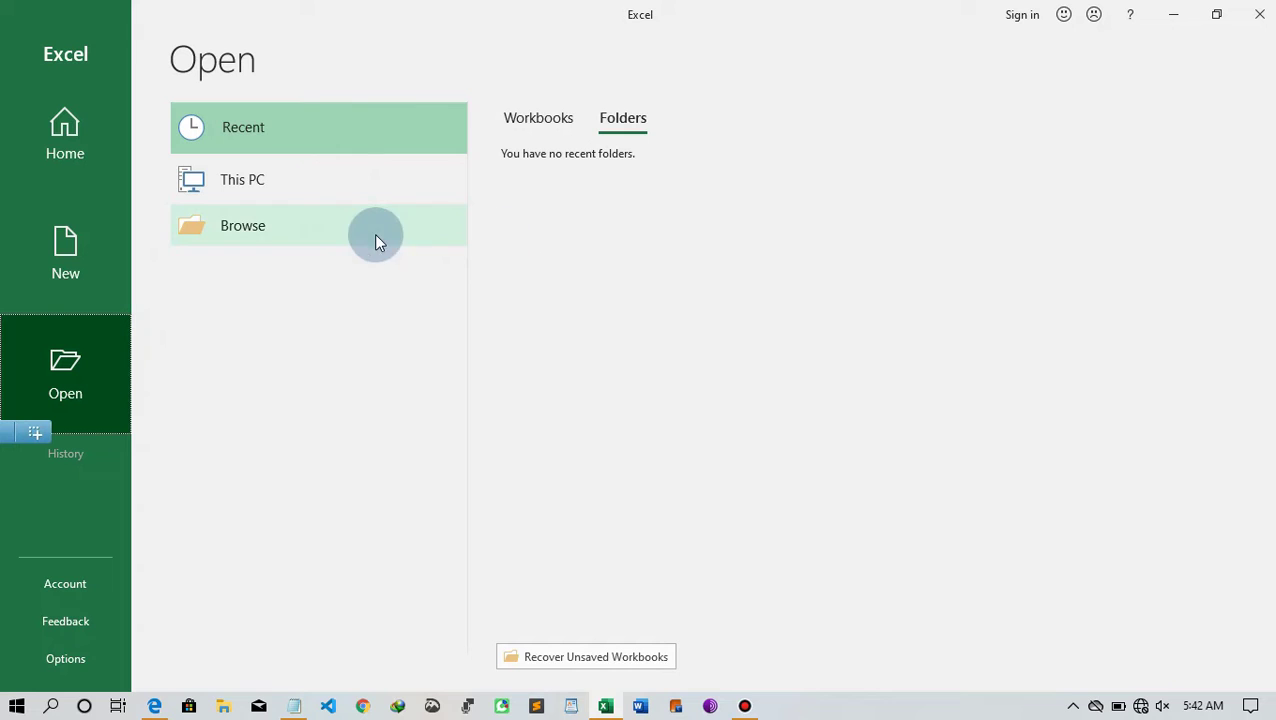
left_click(285, 234)
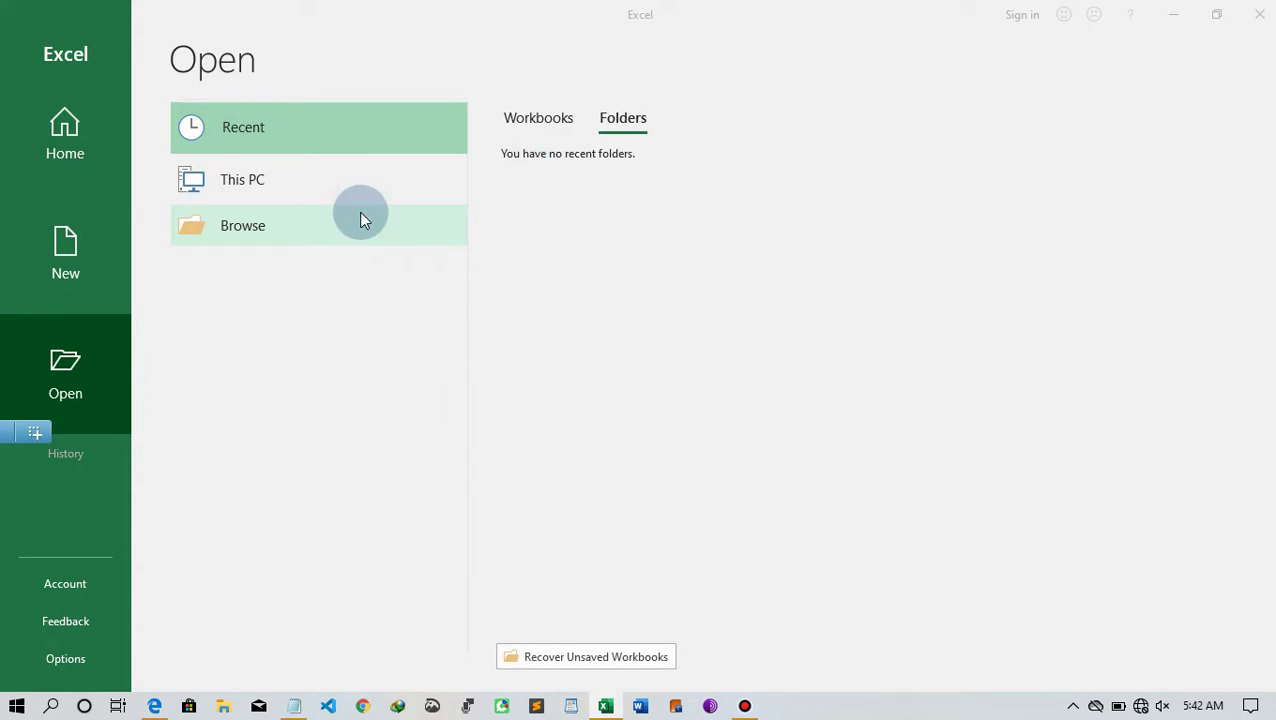
left_click(628, 20)
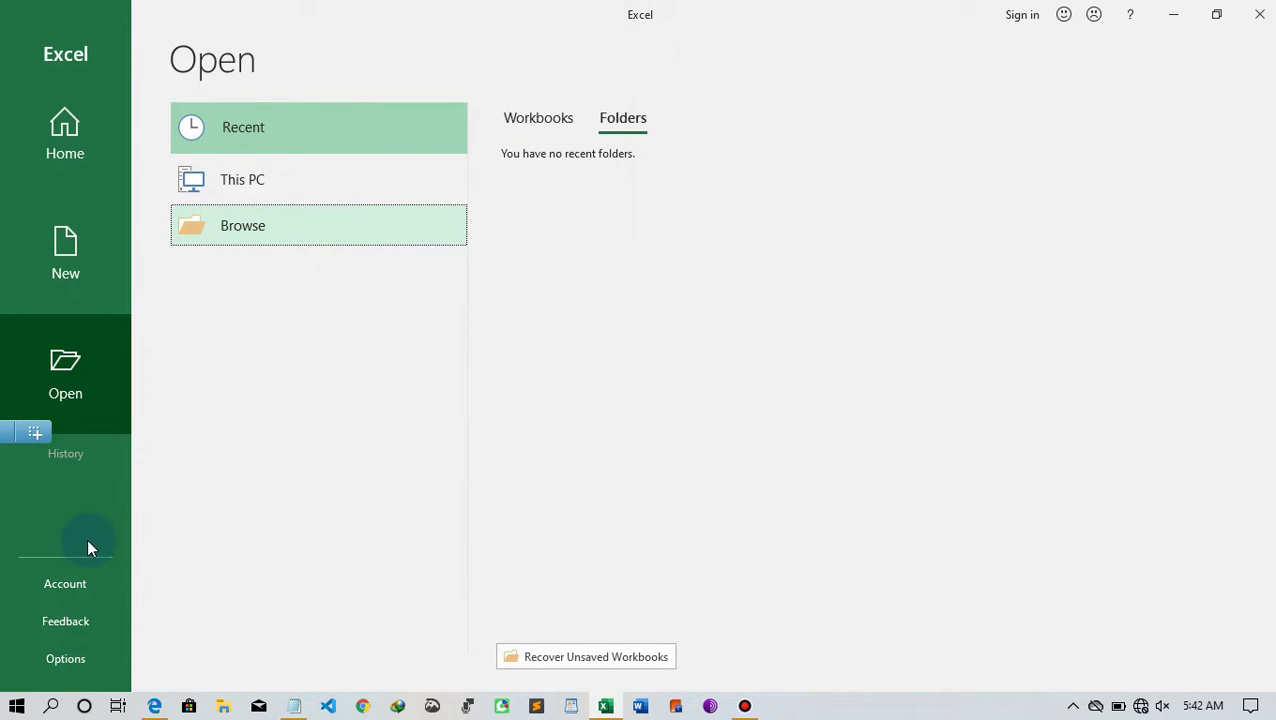
left_click(40, 590)
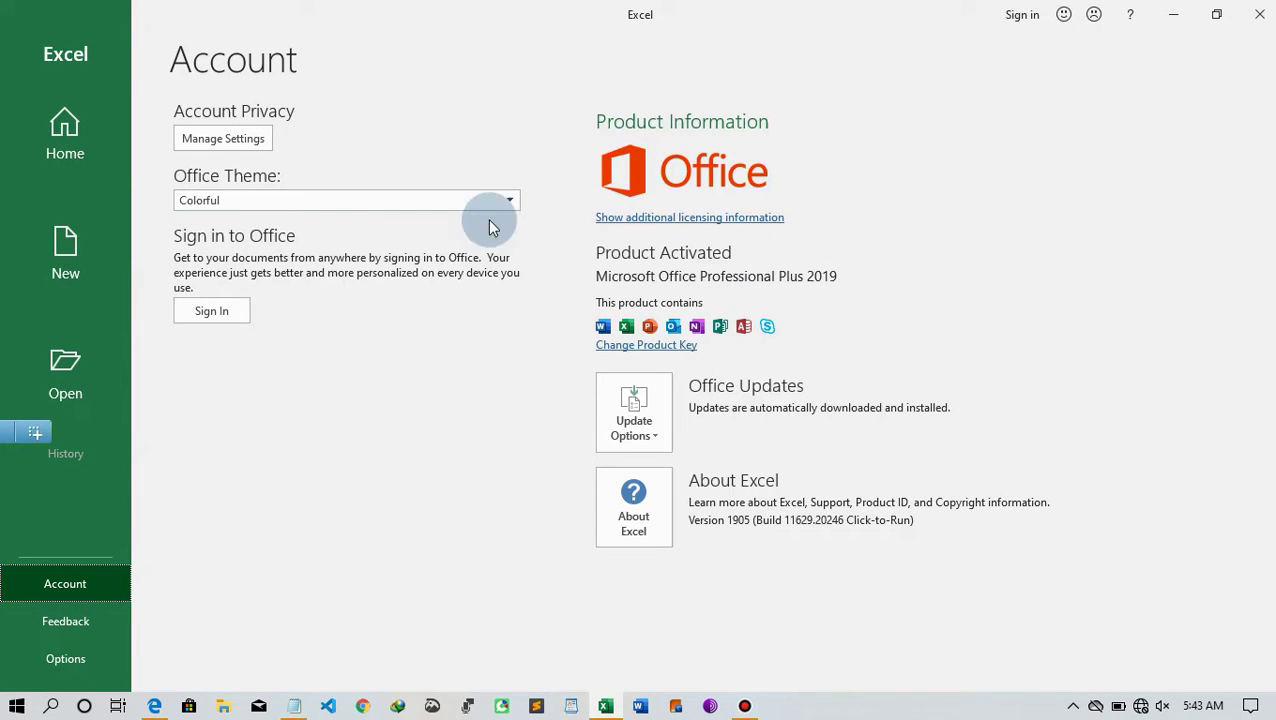
- Go back to the backstage Home page with templates and the empty recent list
left_click(68, 145)
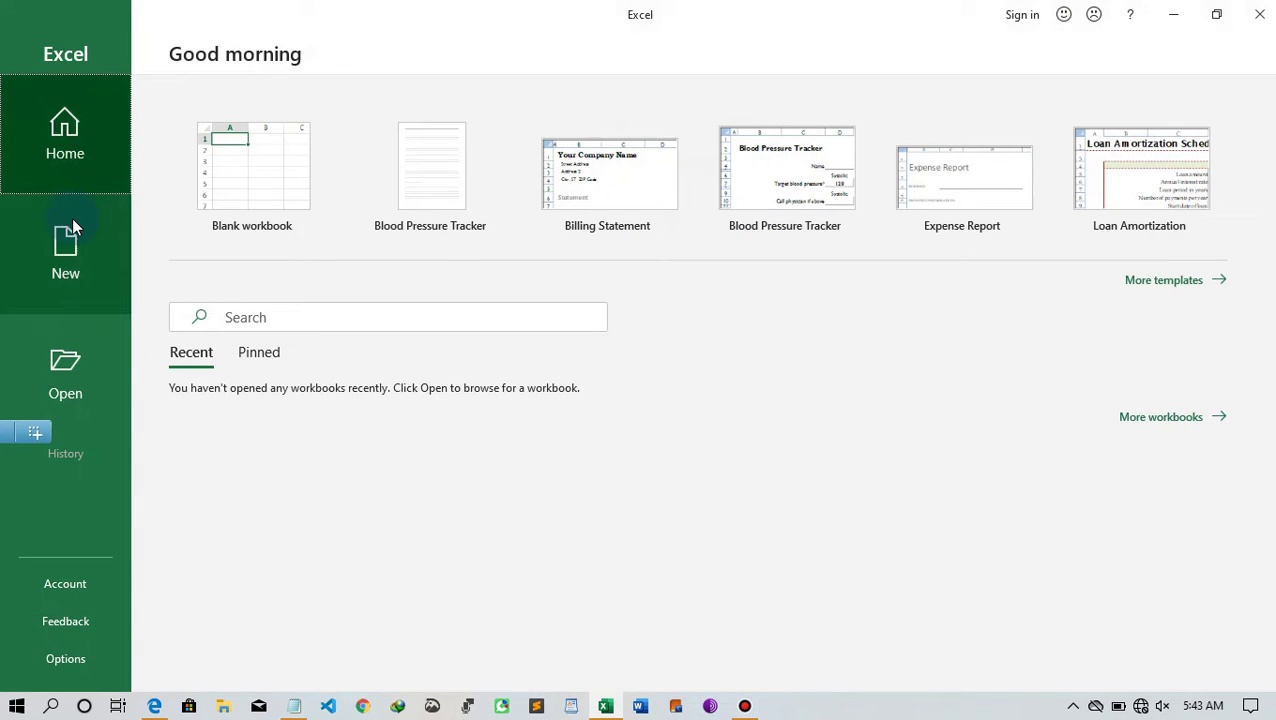
- Create Book1 from the Blank workbook template
left_click(228, 190)
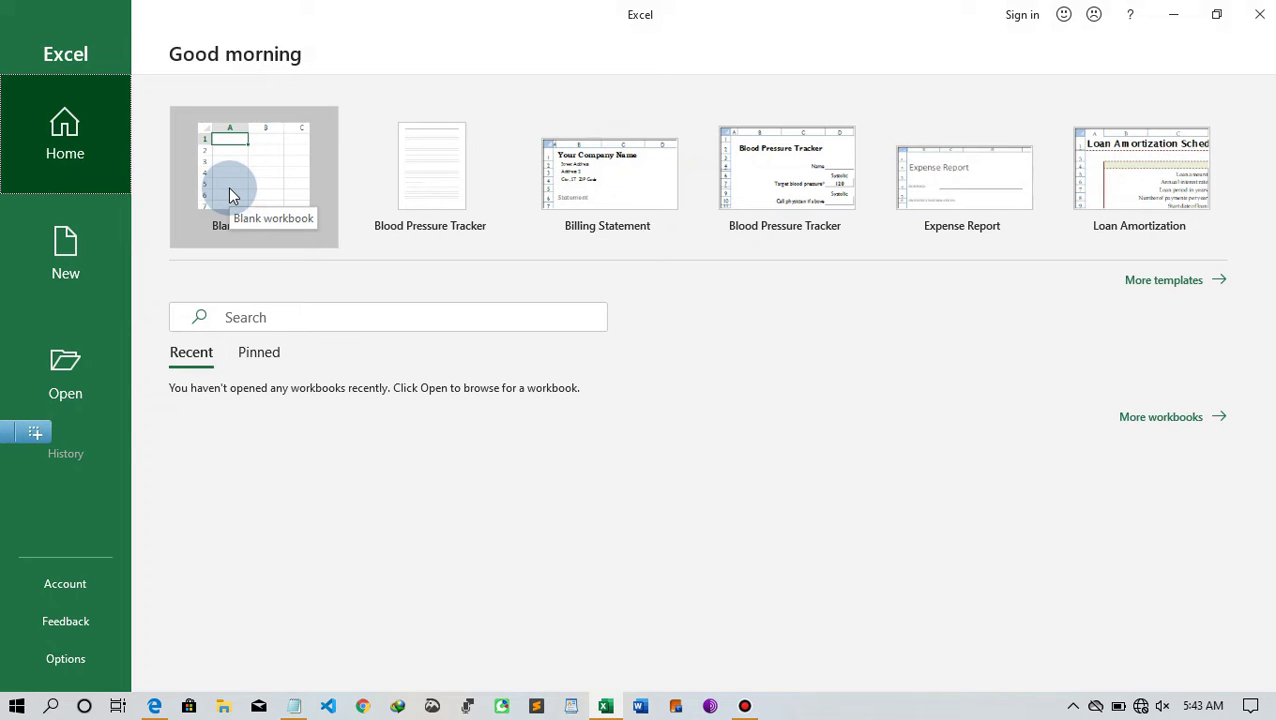
left_click(228, 193)
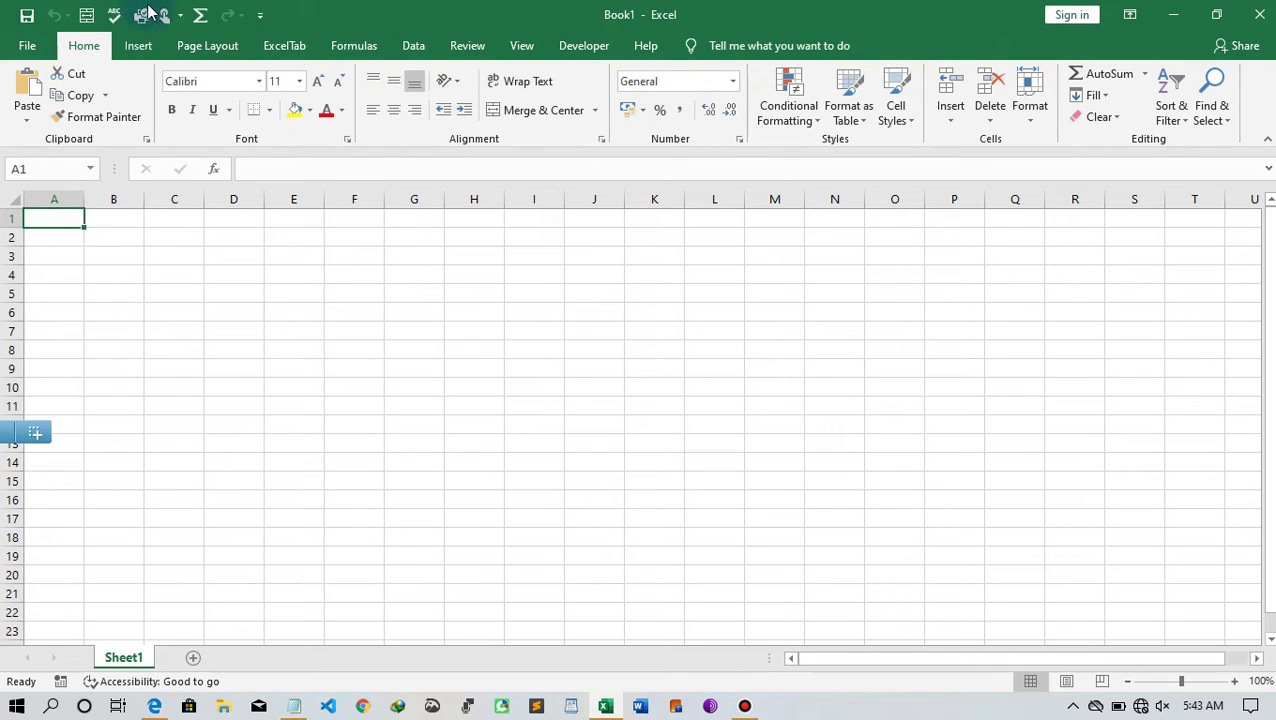
left_click(258, 17)
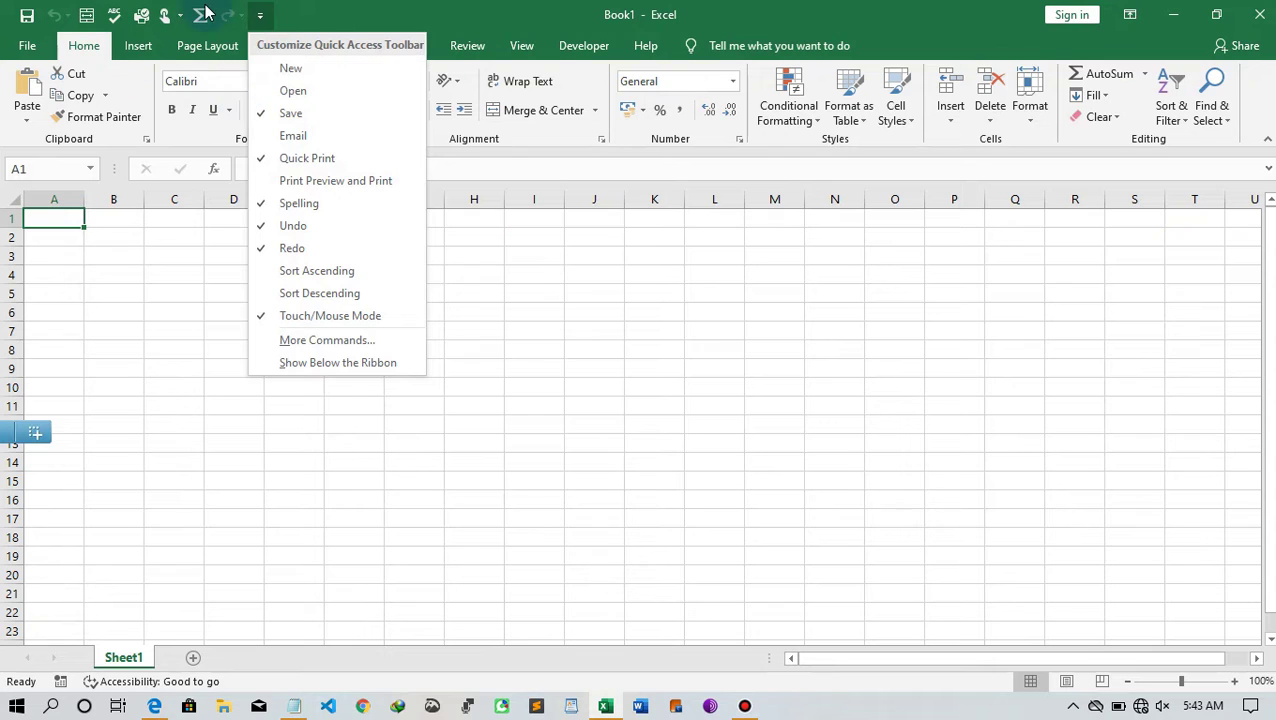
- Uncheck Quick Print in the Quick Access Toolbar list, then dismiss the reopened list
left_click(305, 160)
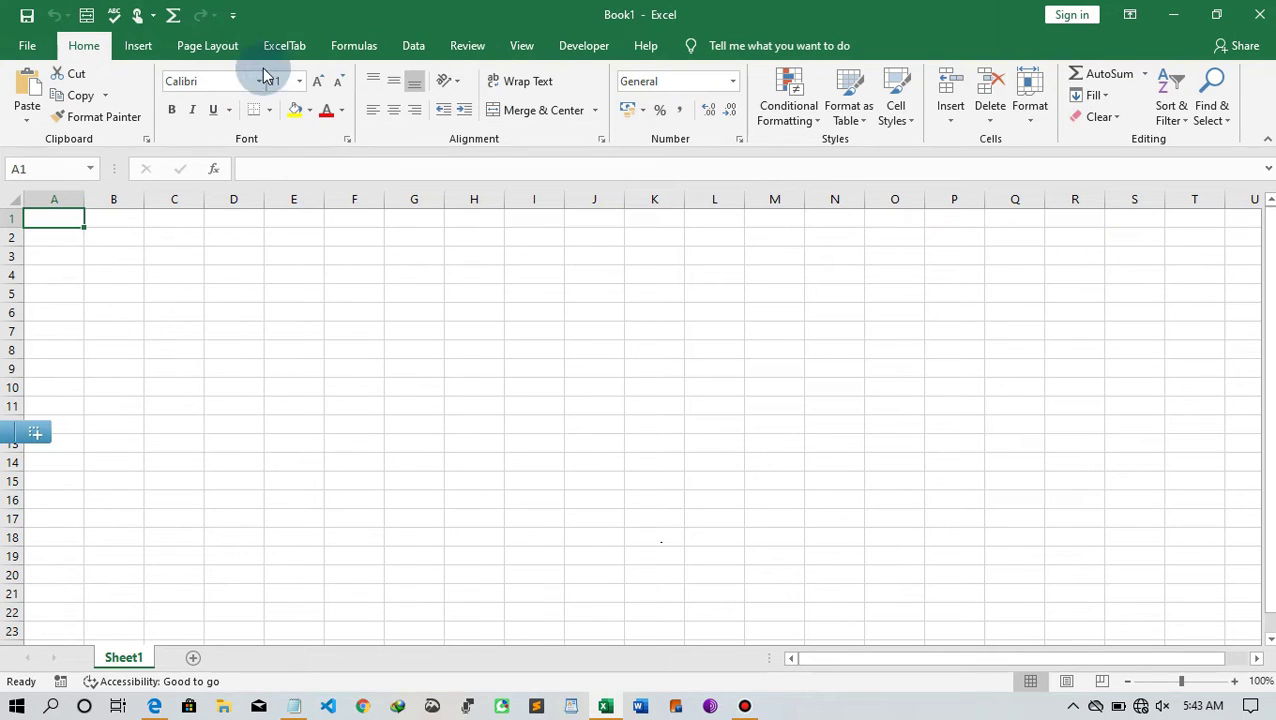
left_click(232, 16)
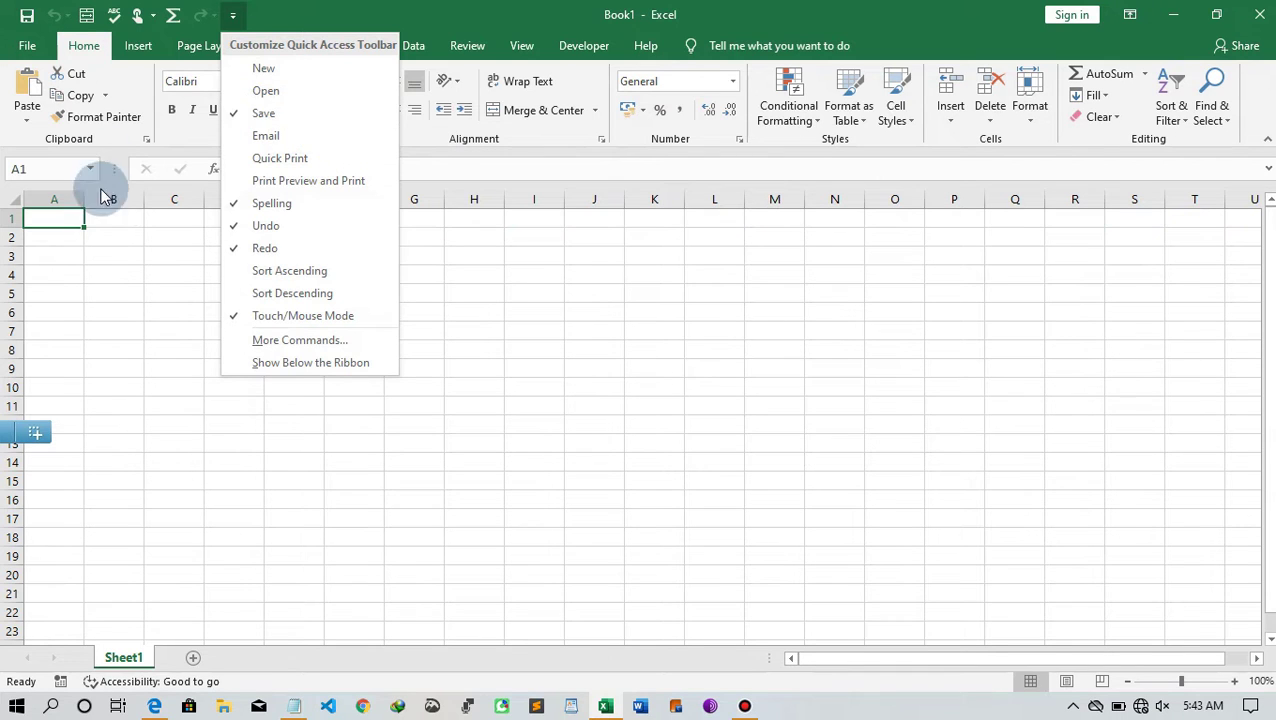
left_click(130, 232)
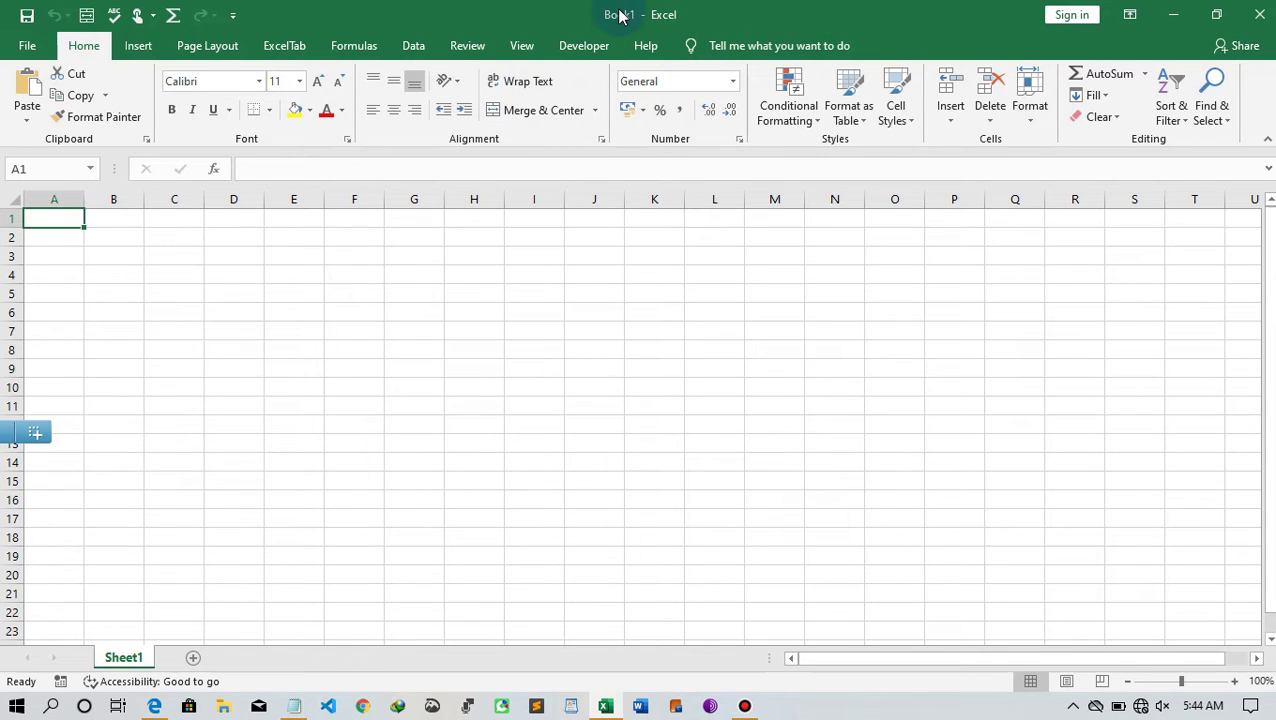
- Save the workbook to Documents as 'my excel' through Save As > Browse
left_click(27, 45)
left_click(51, 307)
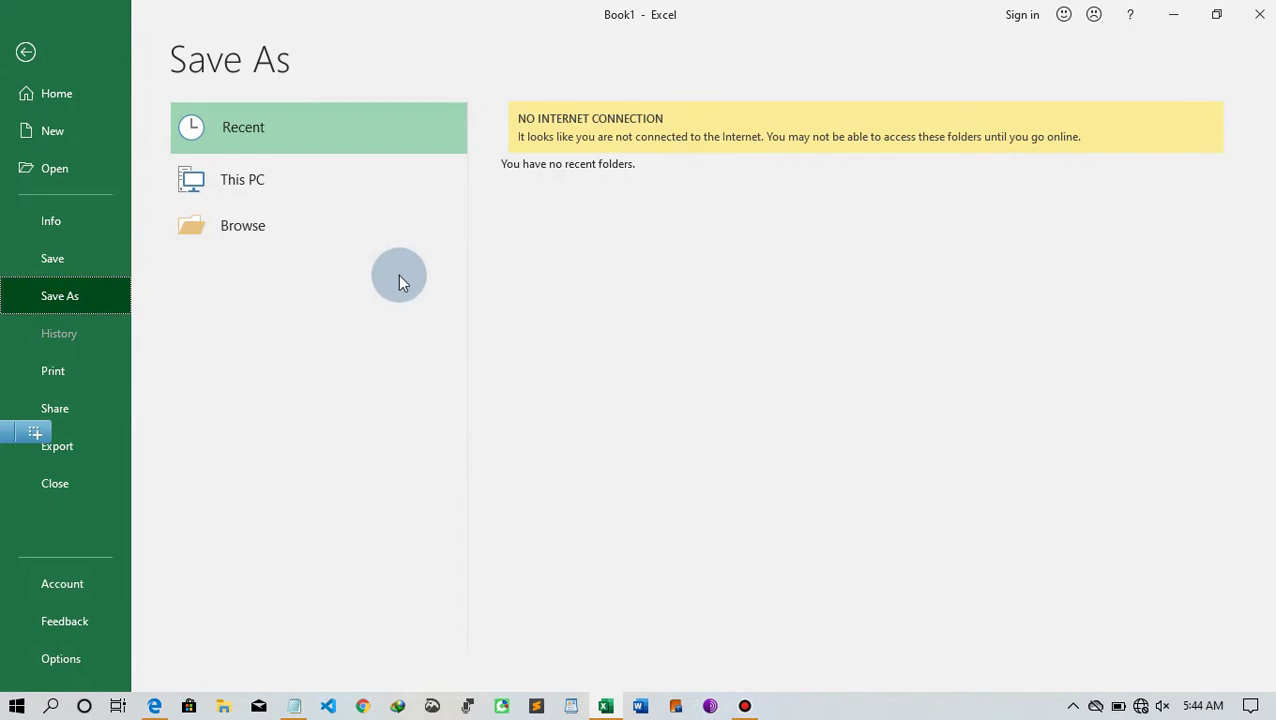
left_click(324, 236)
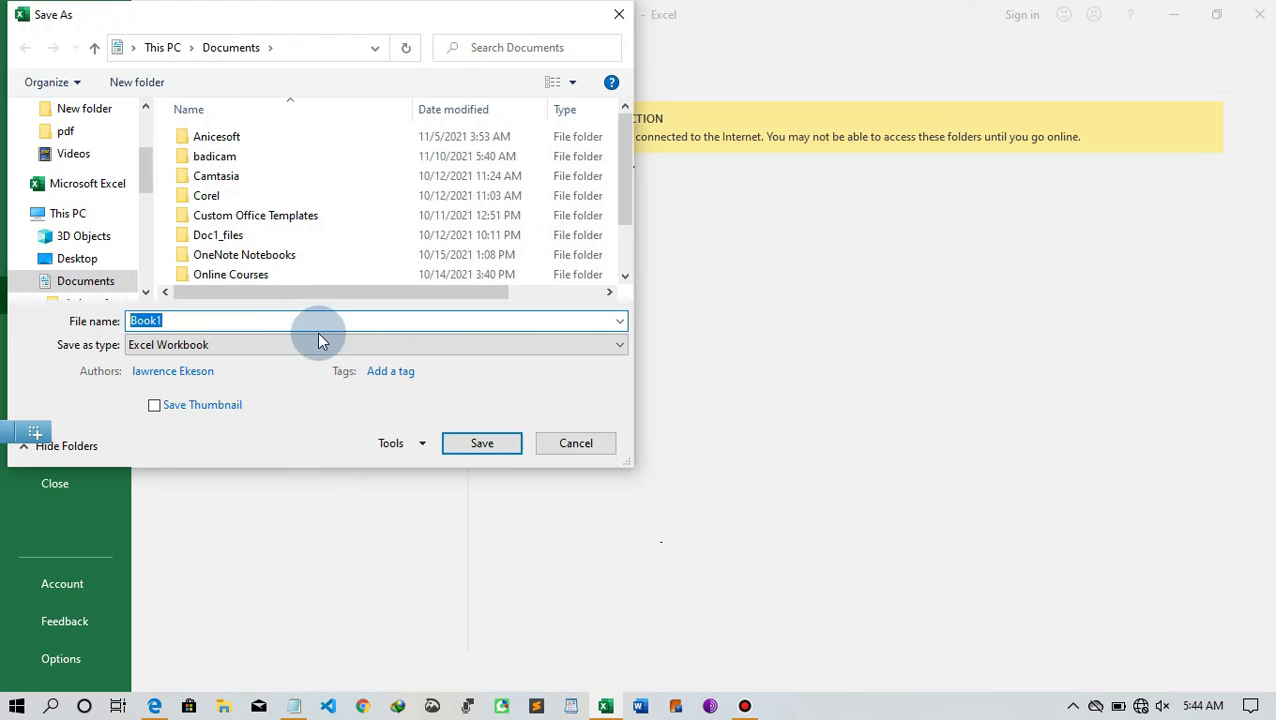
type("my excel")
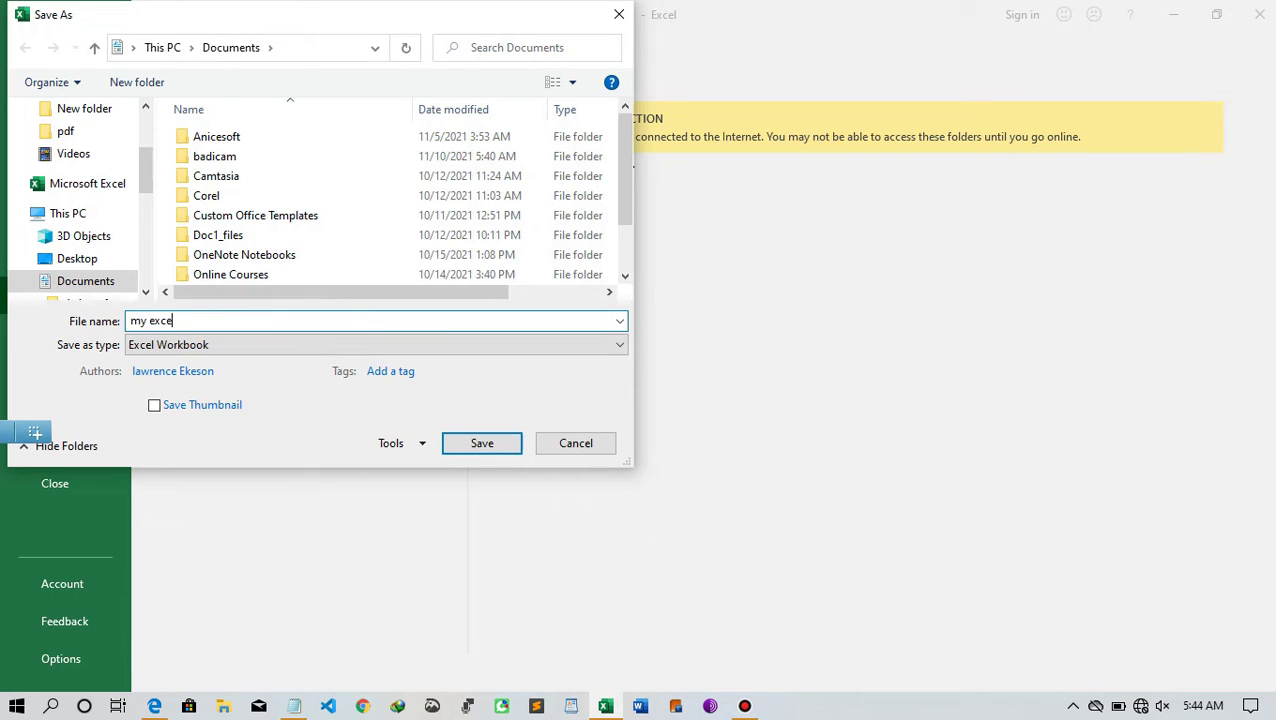
left_click(481, 443)
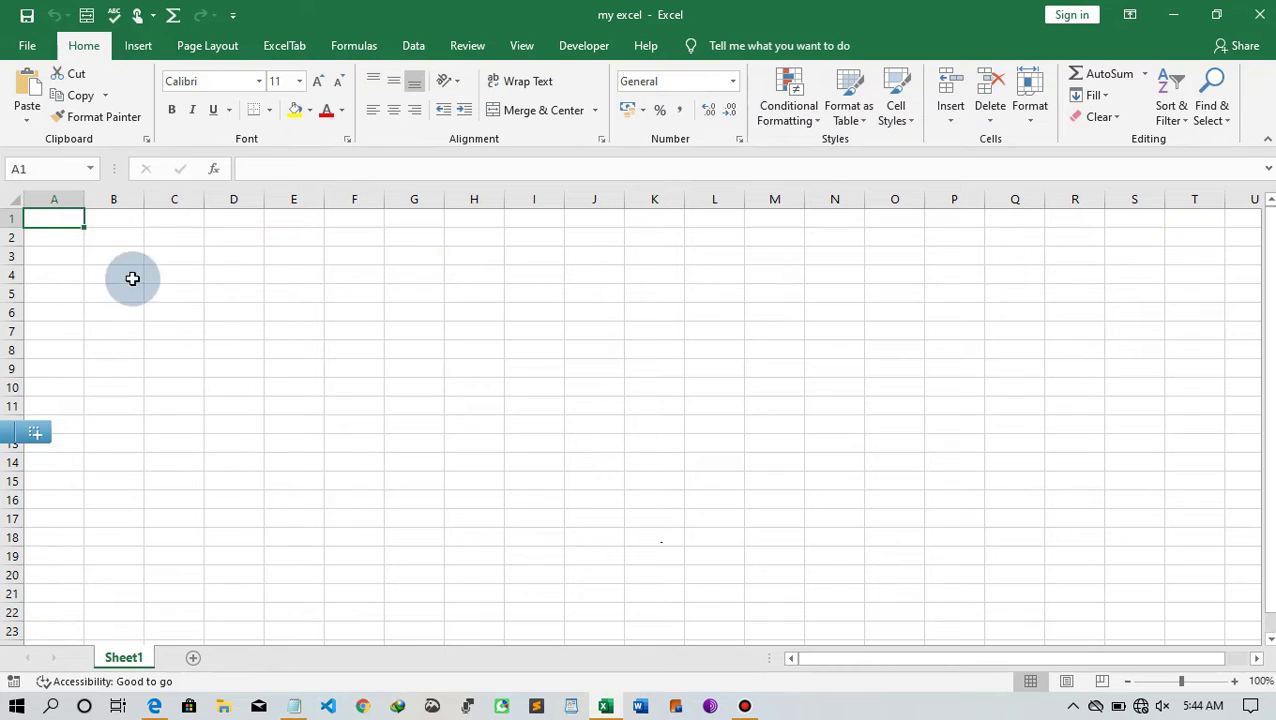
- Select cells F3 and I6, then the whole of column I and row 7
left_click(358, 261)
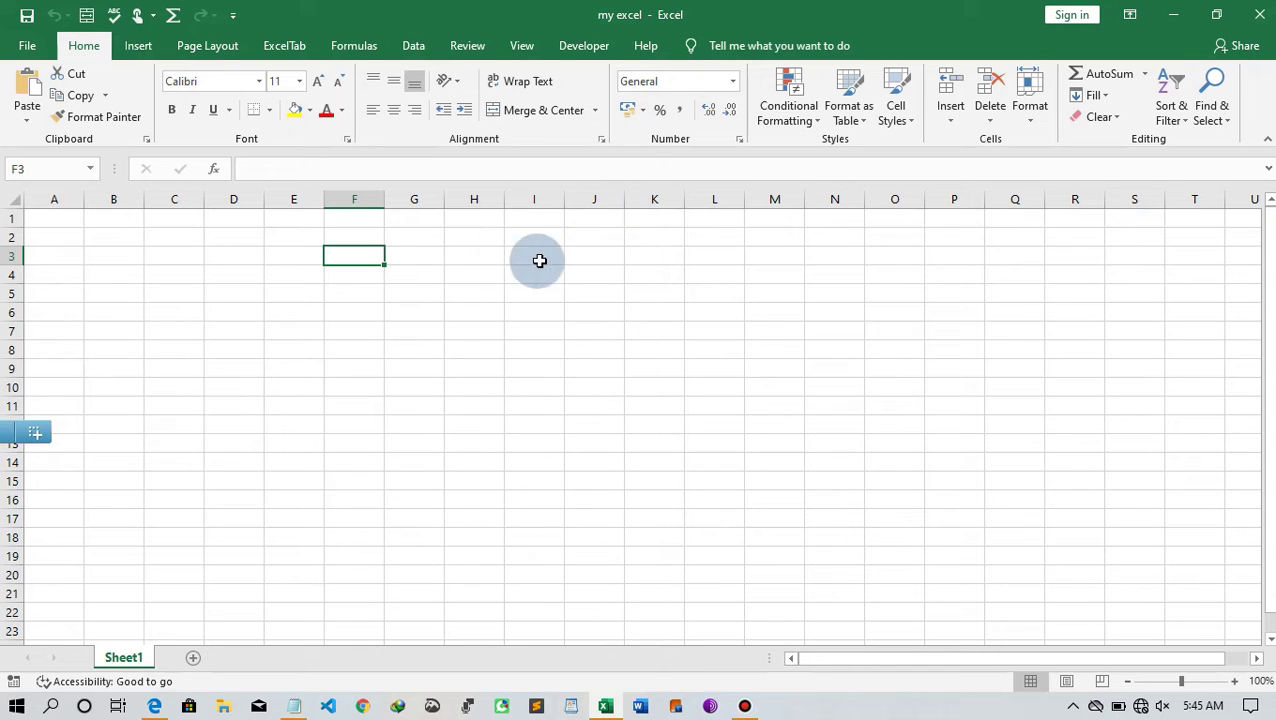
left_click(521, 307)
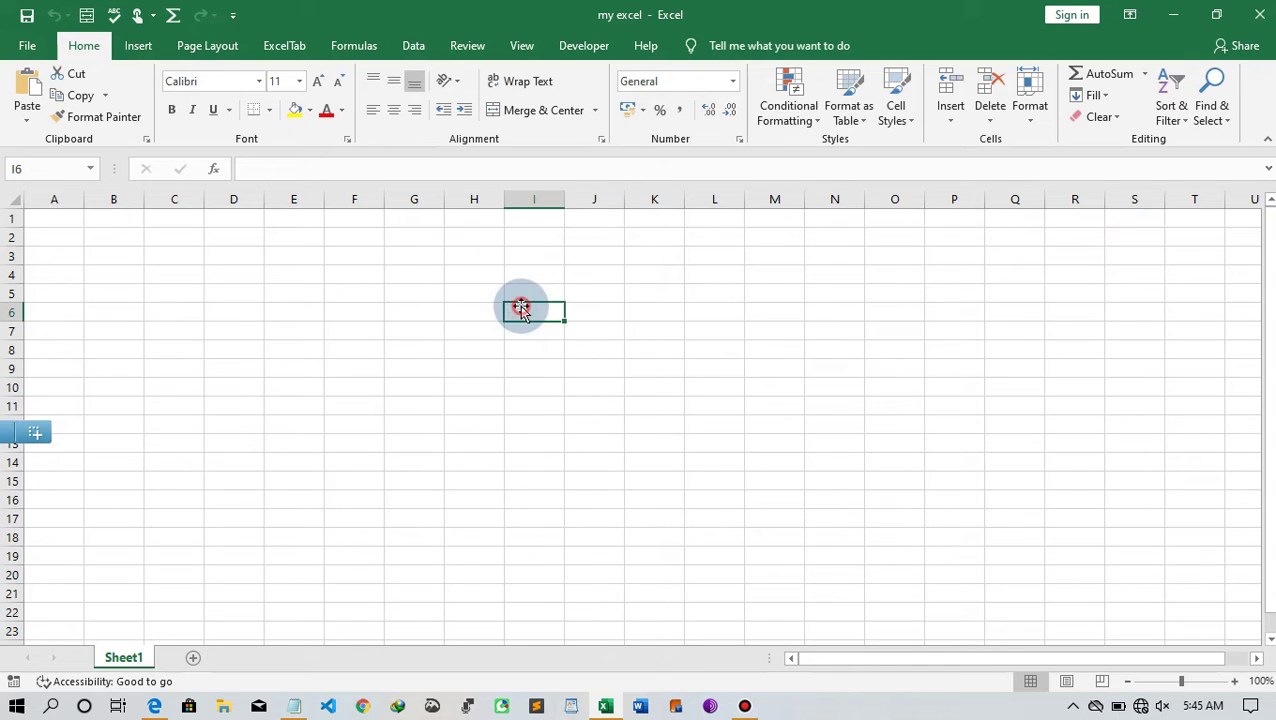
left_click(544, 198)
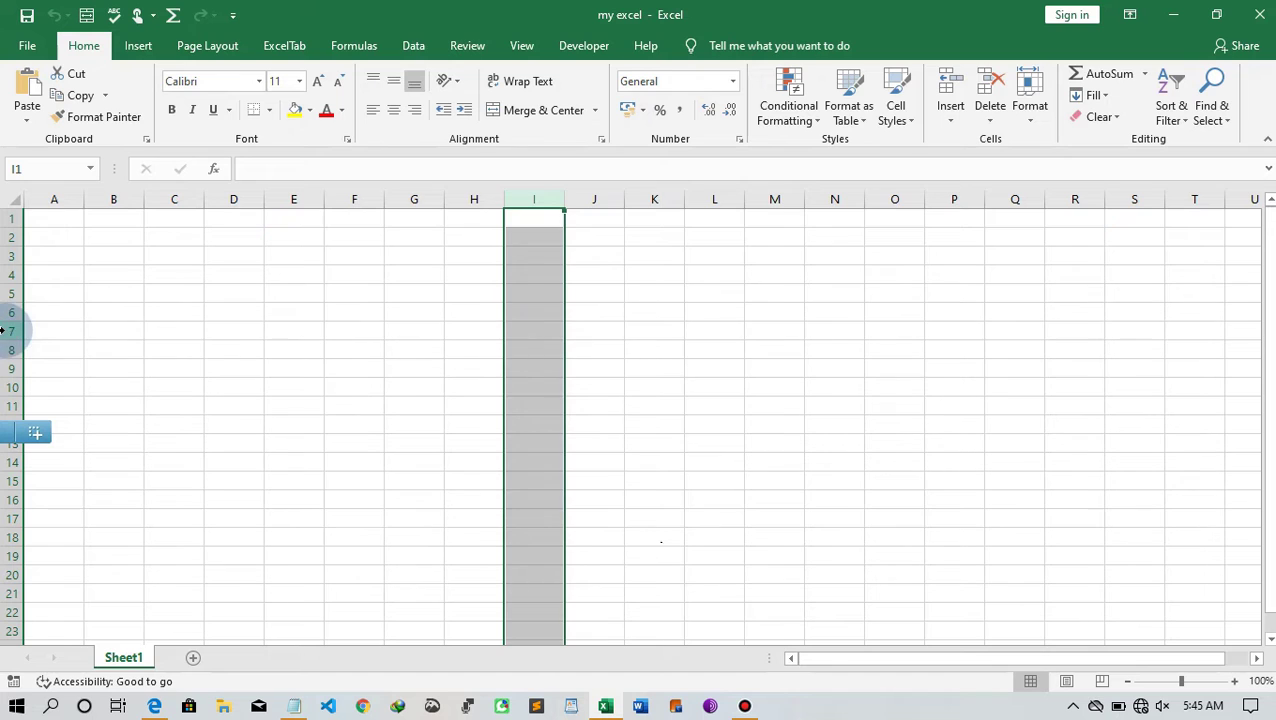
left_click(8, 331)
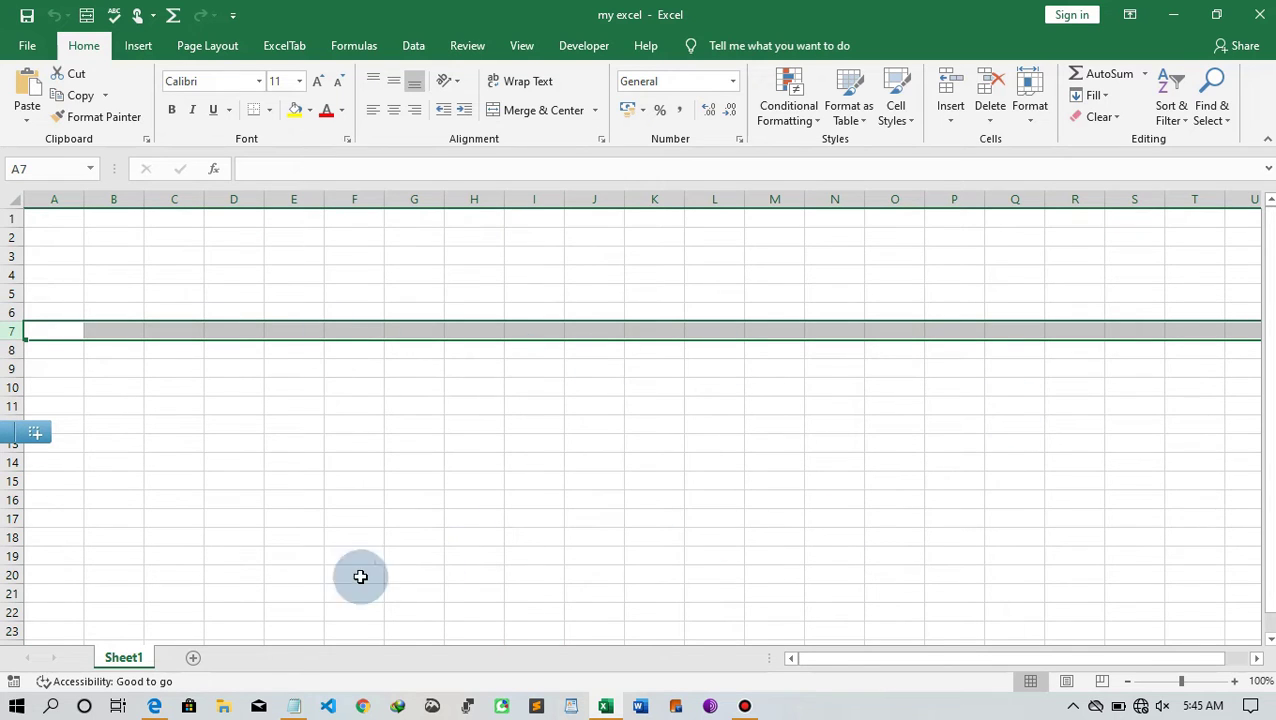
- Add two new worksheets, Sheet2 and Sheet3, to the workbook
left_click(193, 658)
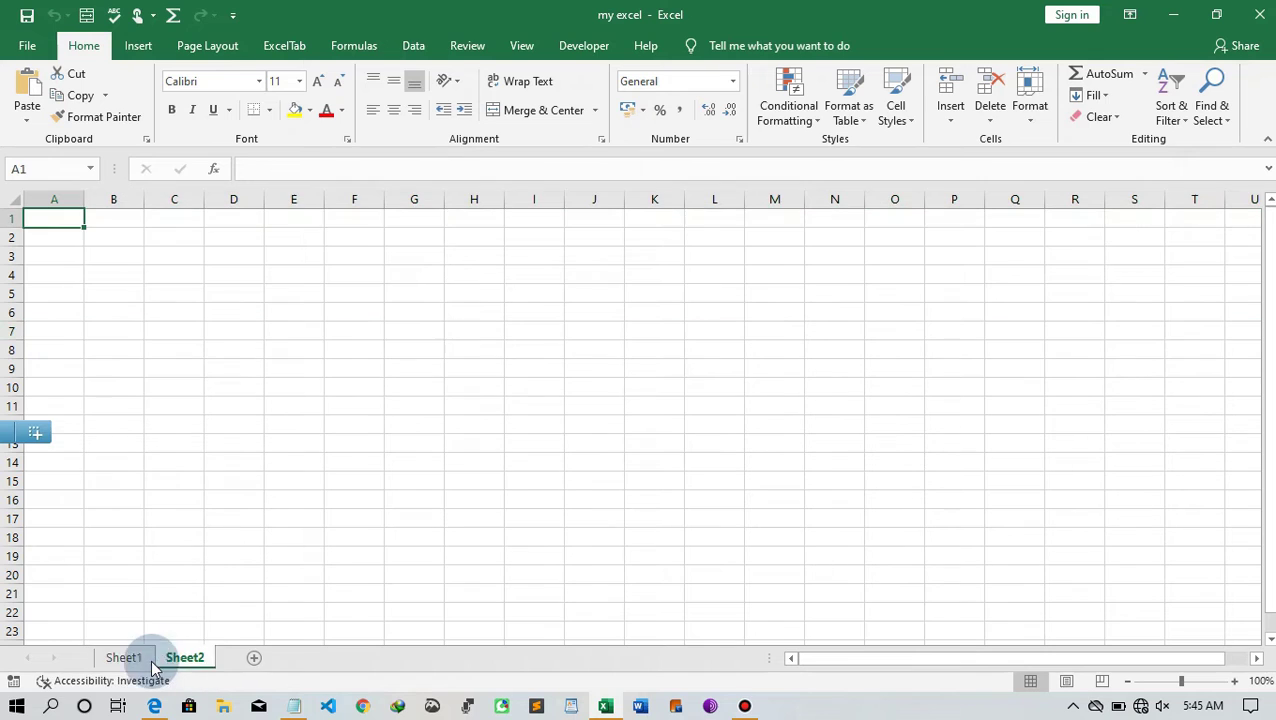
left_click(251, 658)
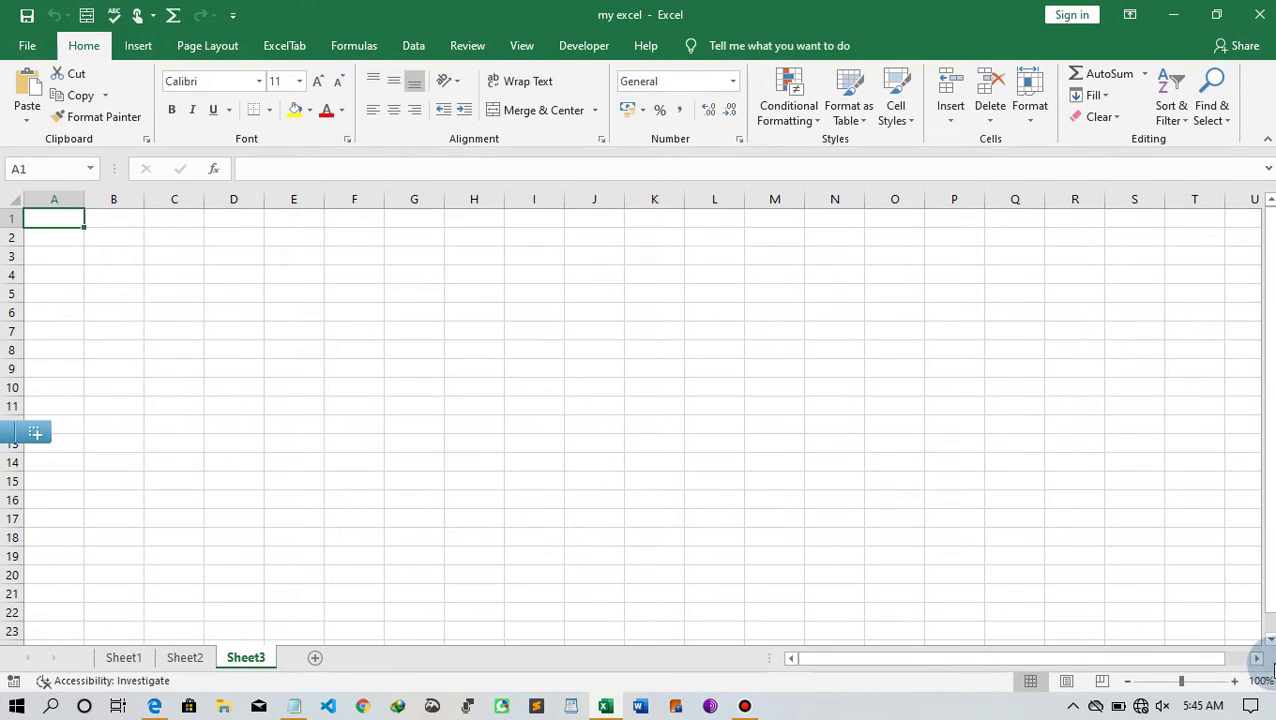
left_click_drag(1182, 660, 1250, 665)
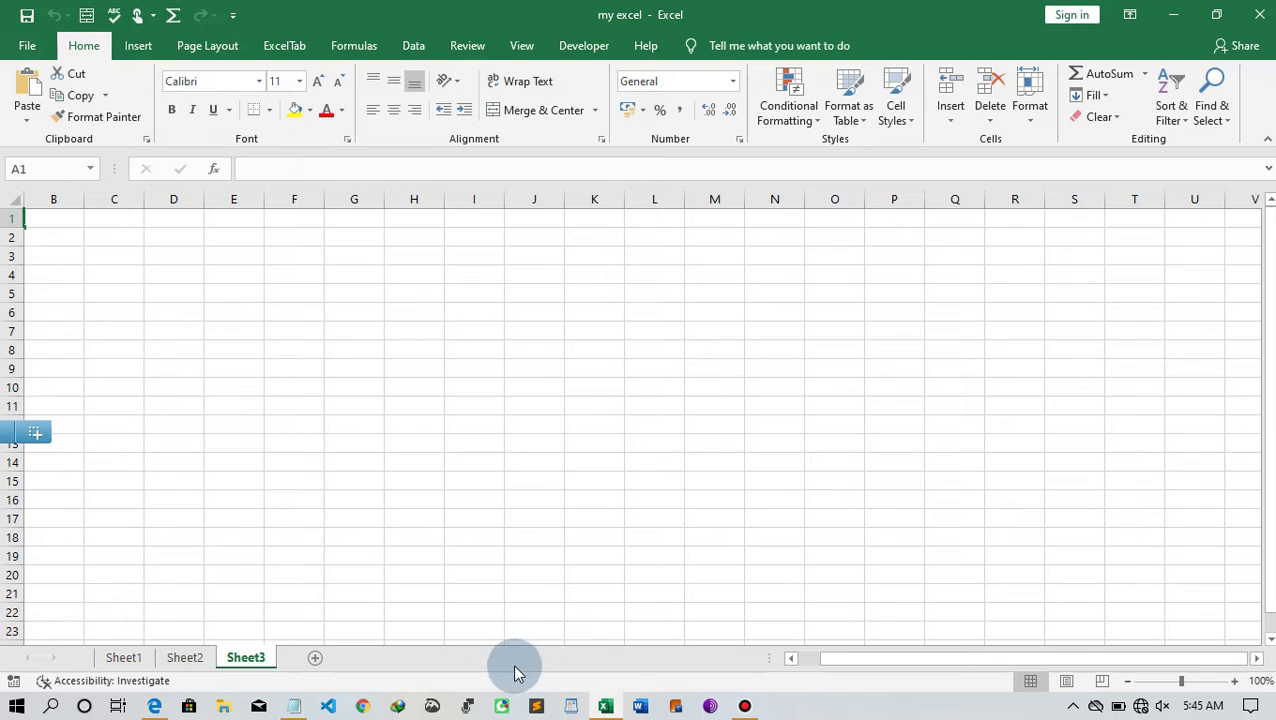
- Toggle status bar indicators in the Customize Status Bar menu, then close it
right_click(371, 681)
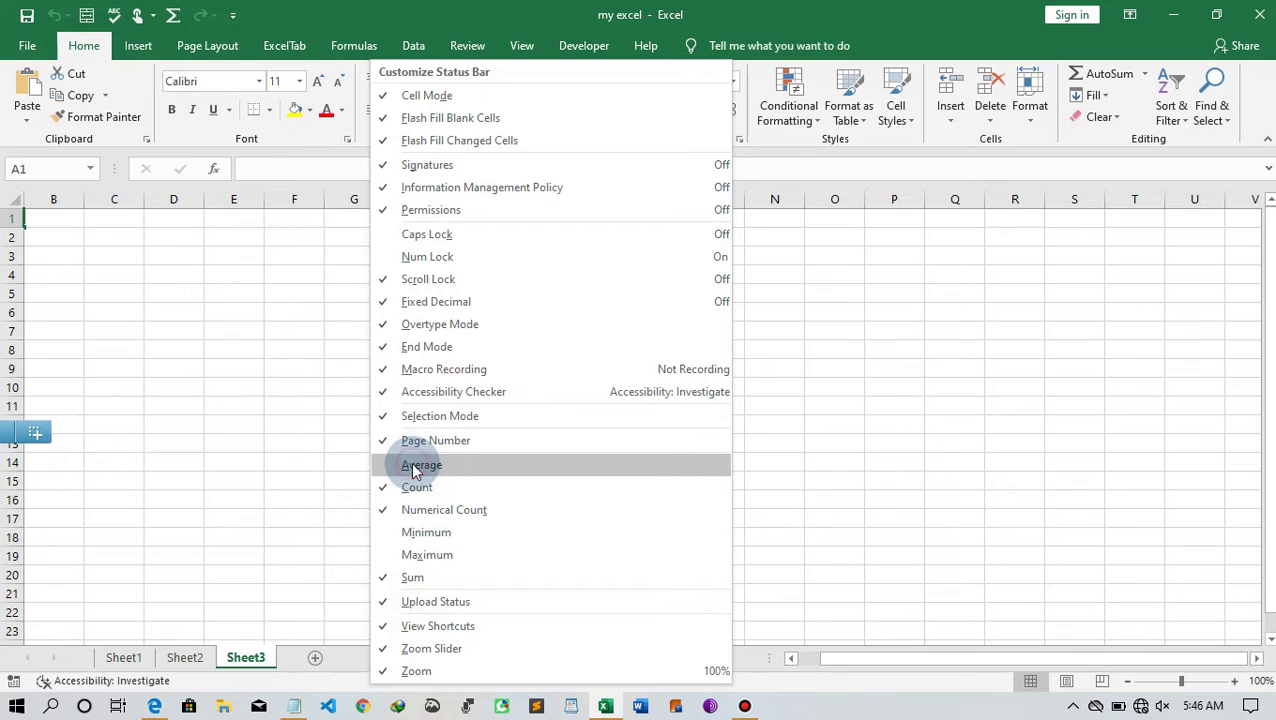
left_click(418, 652)
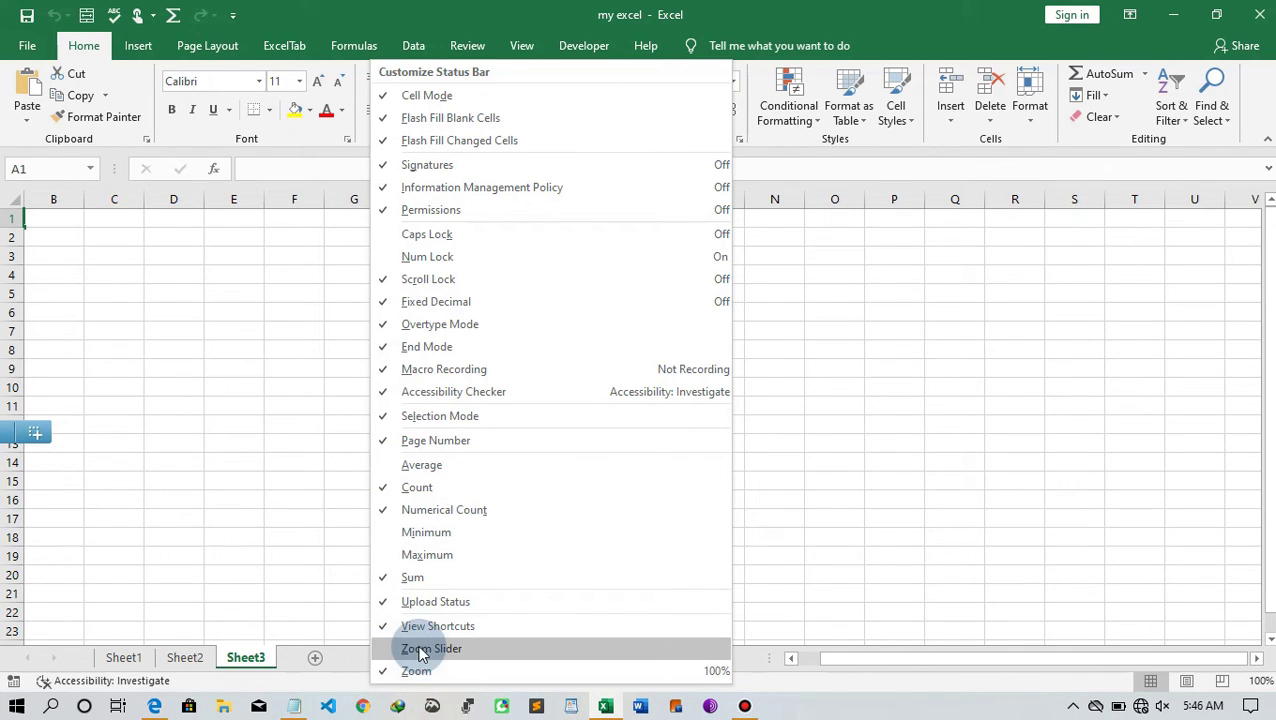
left_click(421, 655)
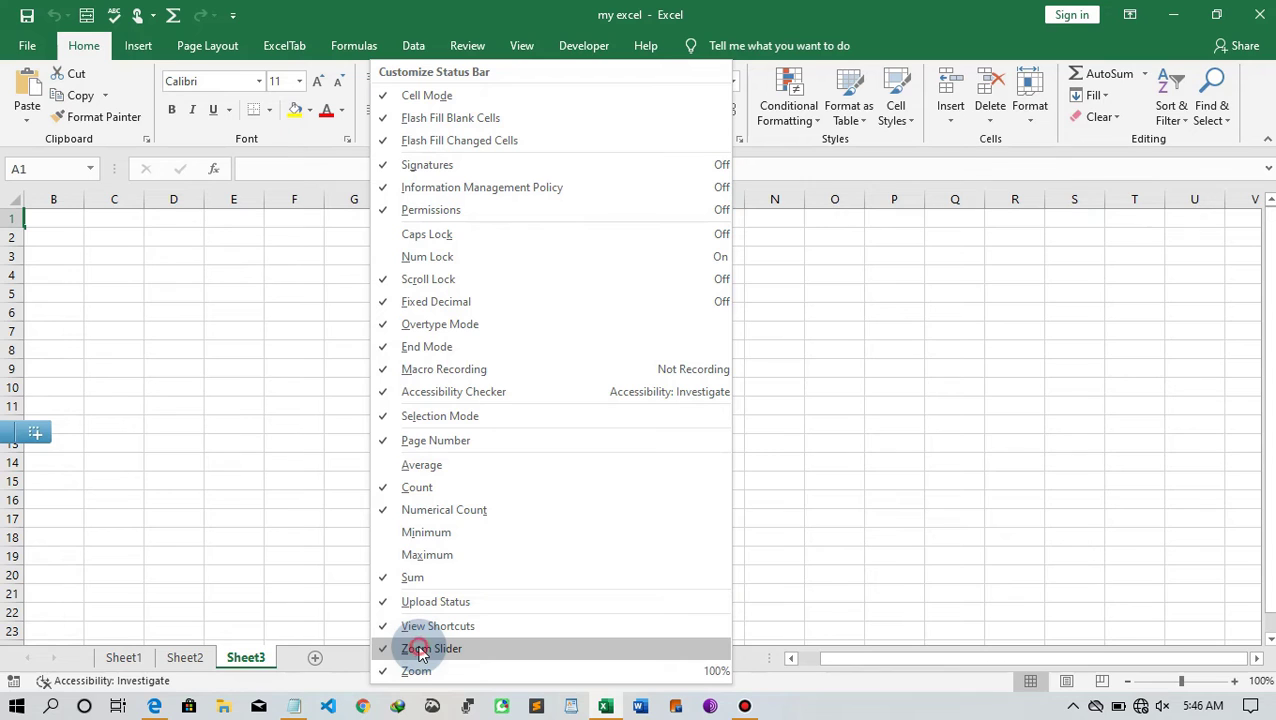
left_click(318, 670)
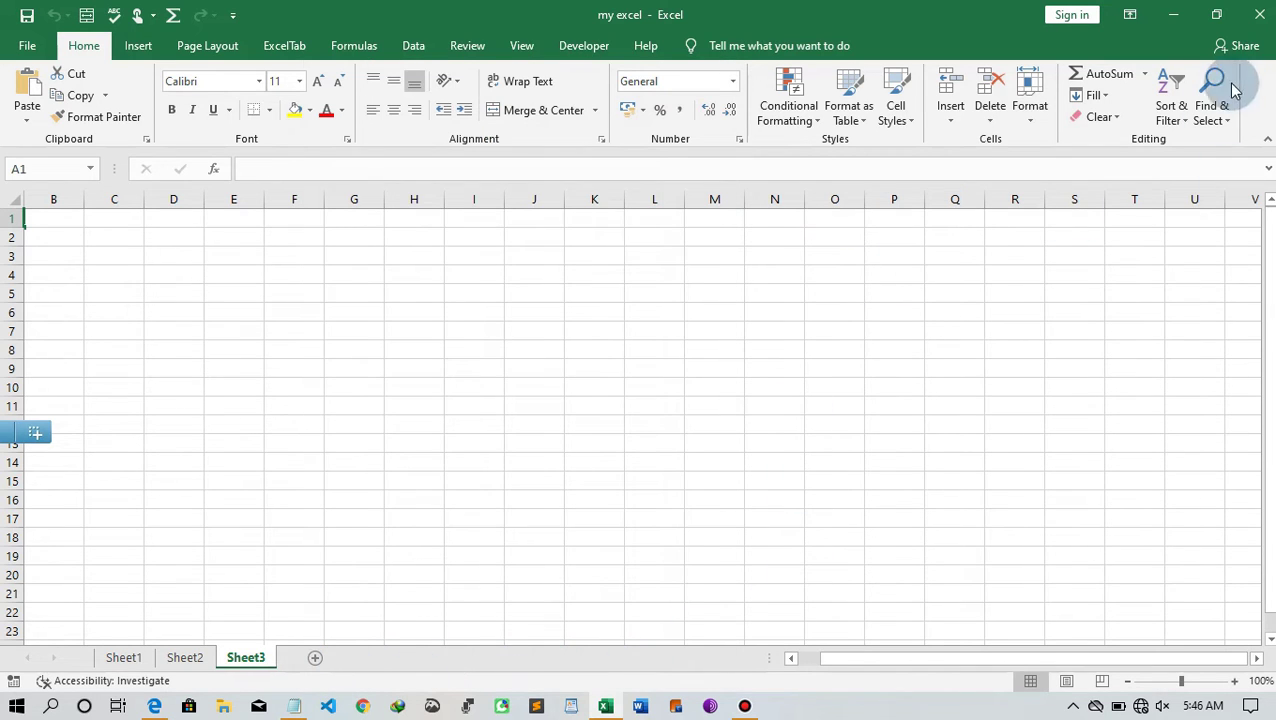
left_click(1134, 10)
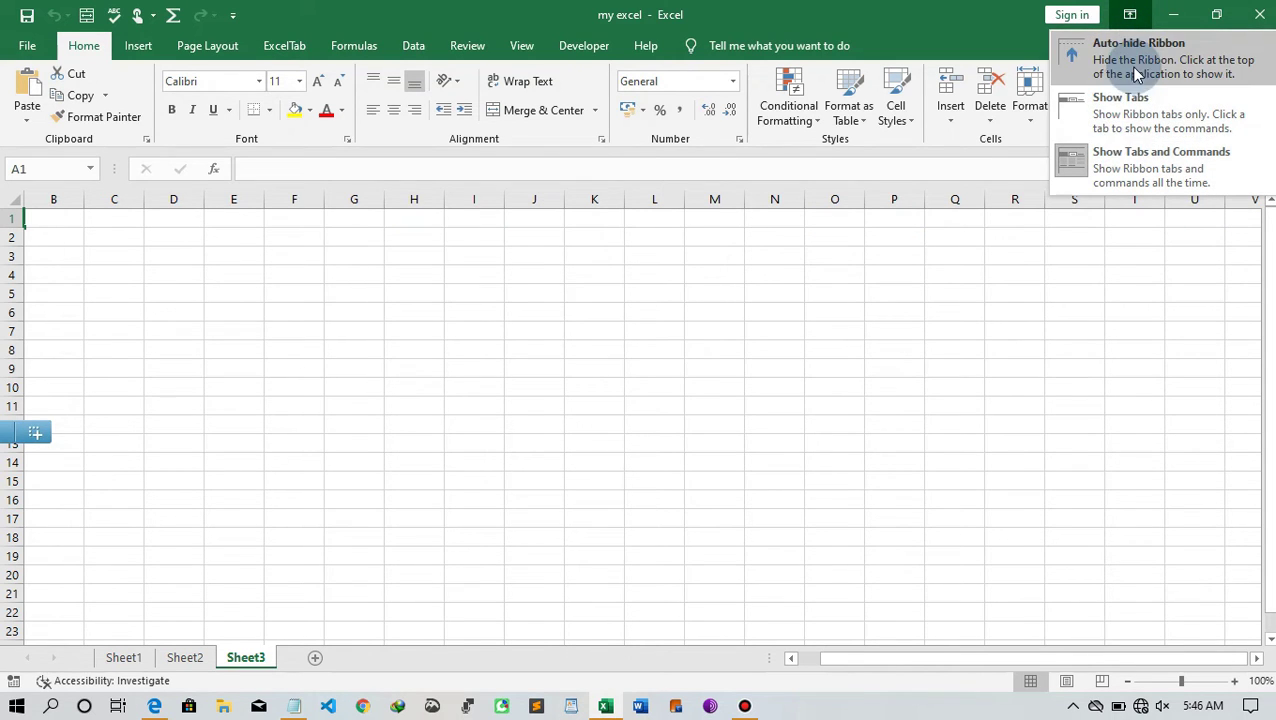
left_click(1136, 68)
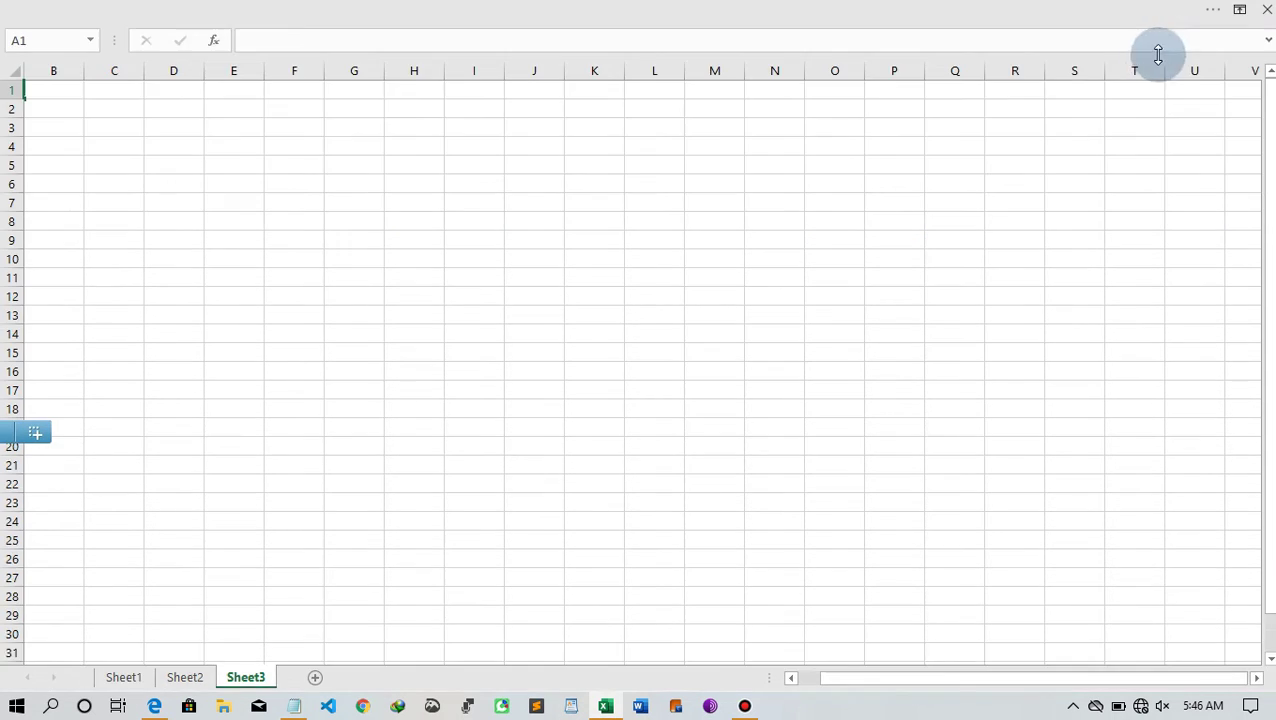
left_click(1232, 8)
left_click(1110, 156)
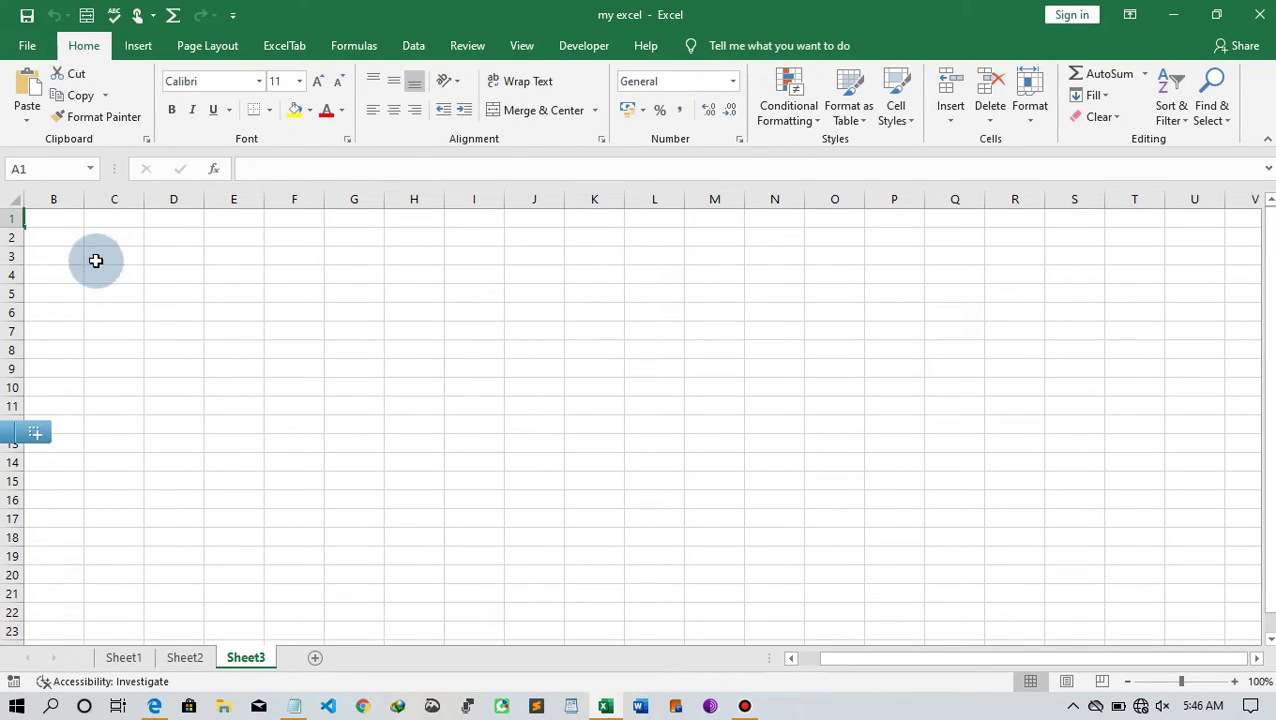
left_click(165, 235)
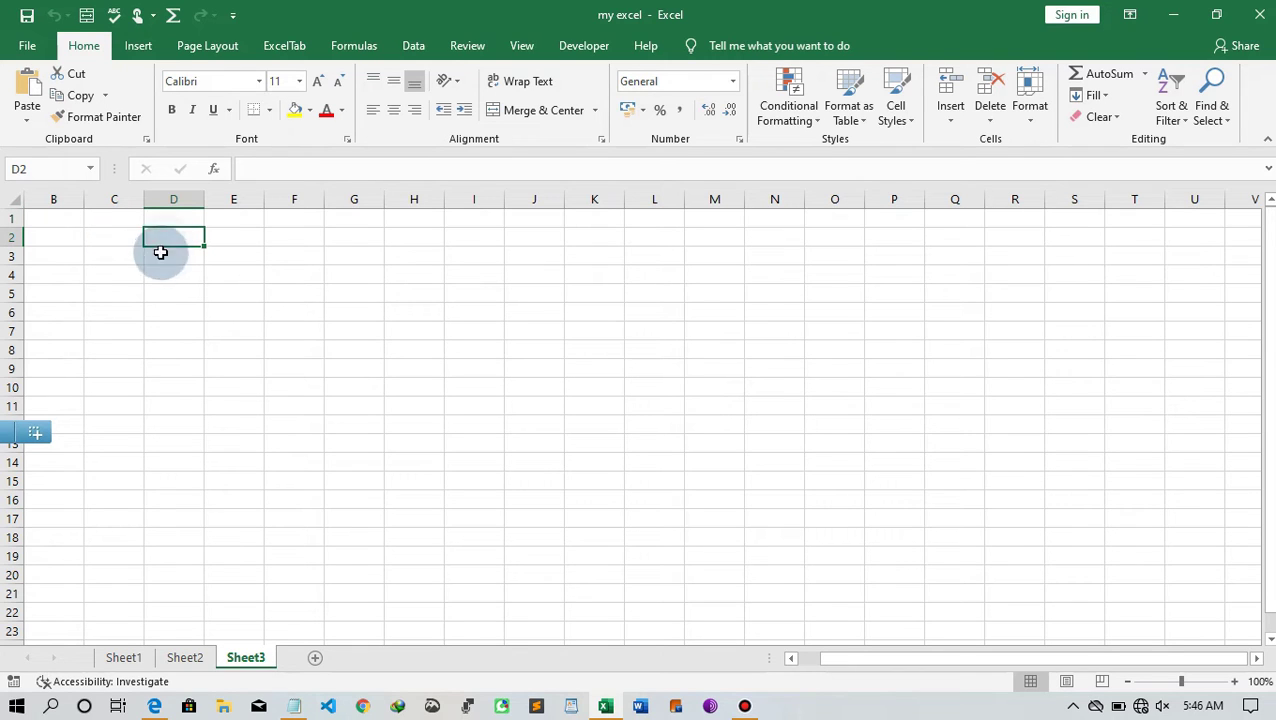
- Merge D4:I9 into one cell with Merge & Center and reselect the merged block
left_click_drag(156, 274, 488, 359)
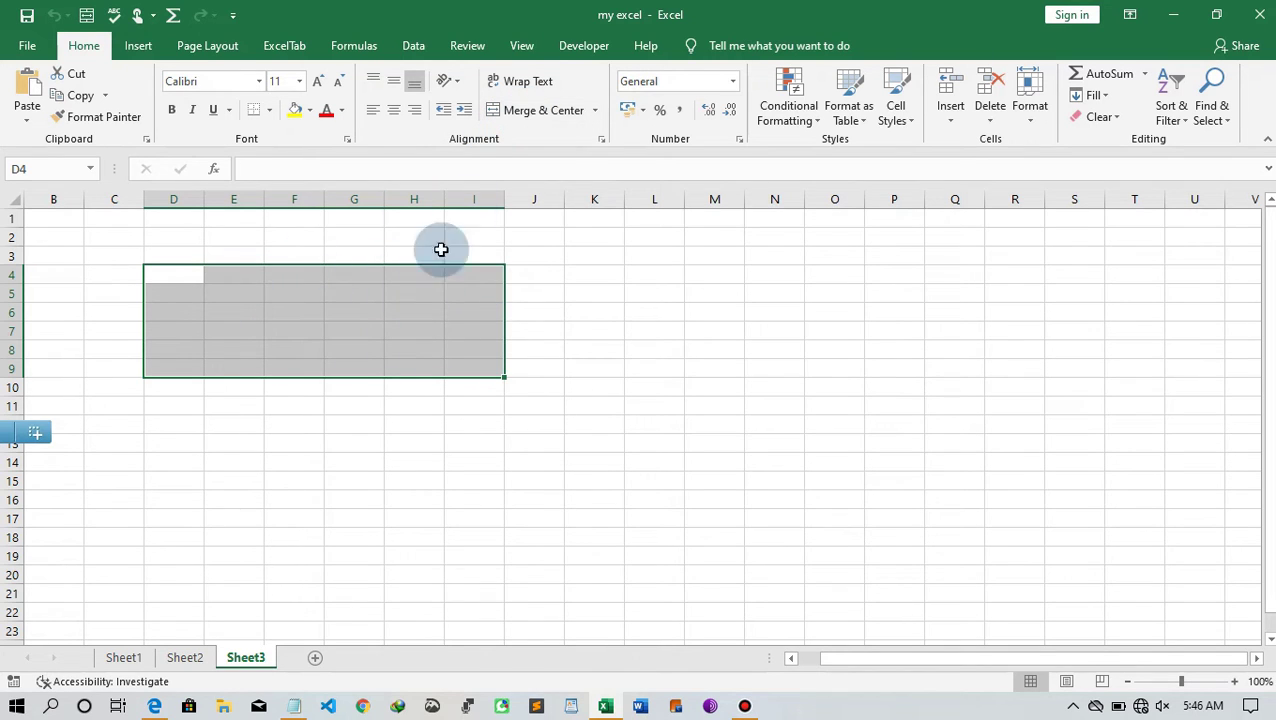
left_click(565, 112)
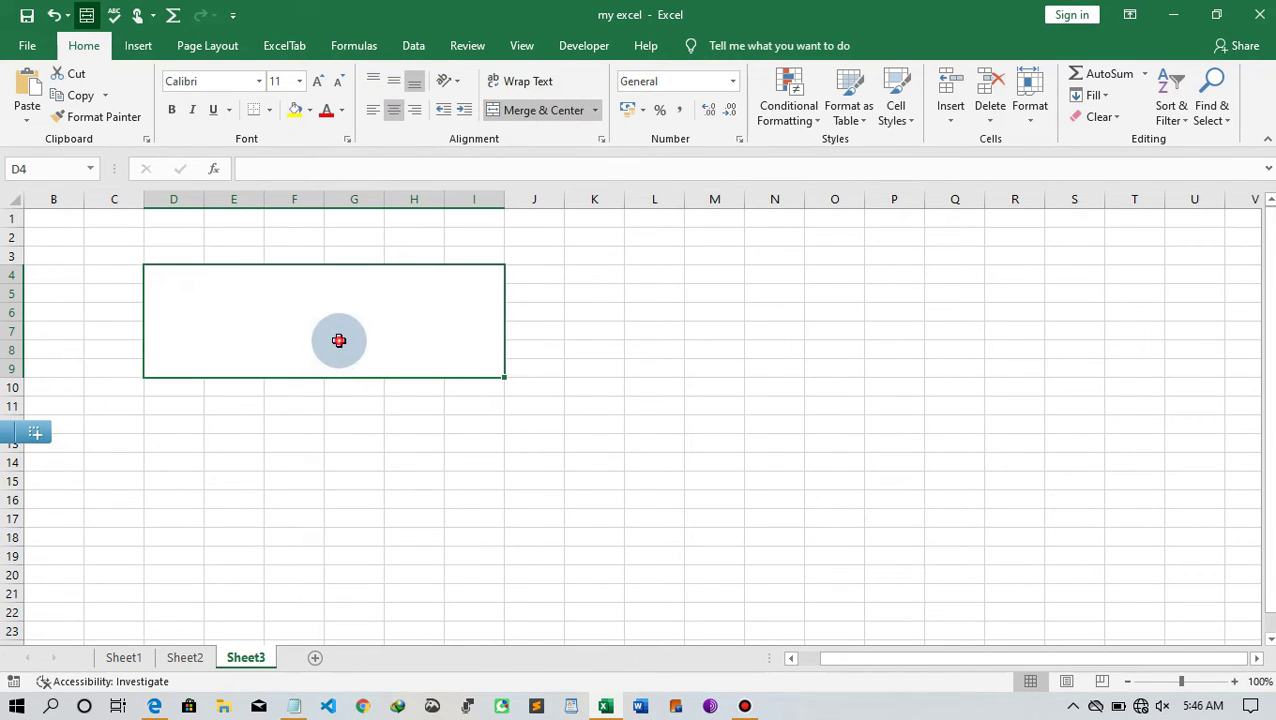
left_click(817, 367)
left_click(247, 325)
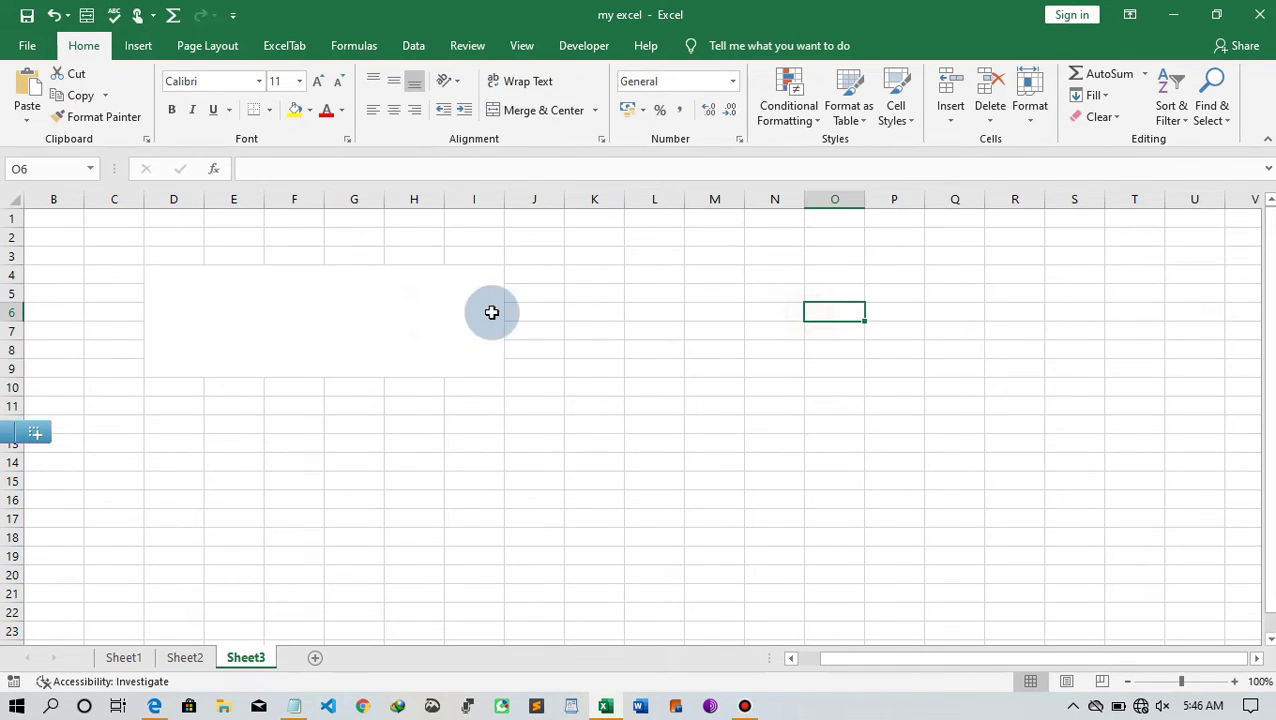
left_click(390, 287)
- Move through cells L5, C4, K8, N8, L8, Q5, N9, P11 and M15, ending on O15
left_click(665, 296)
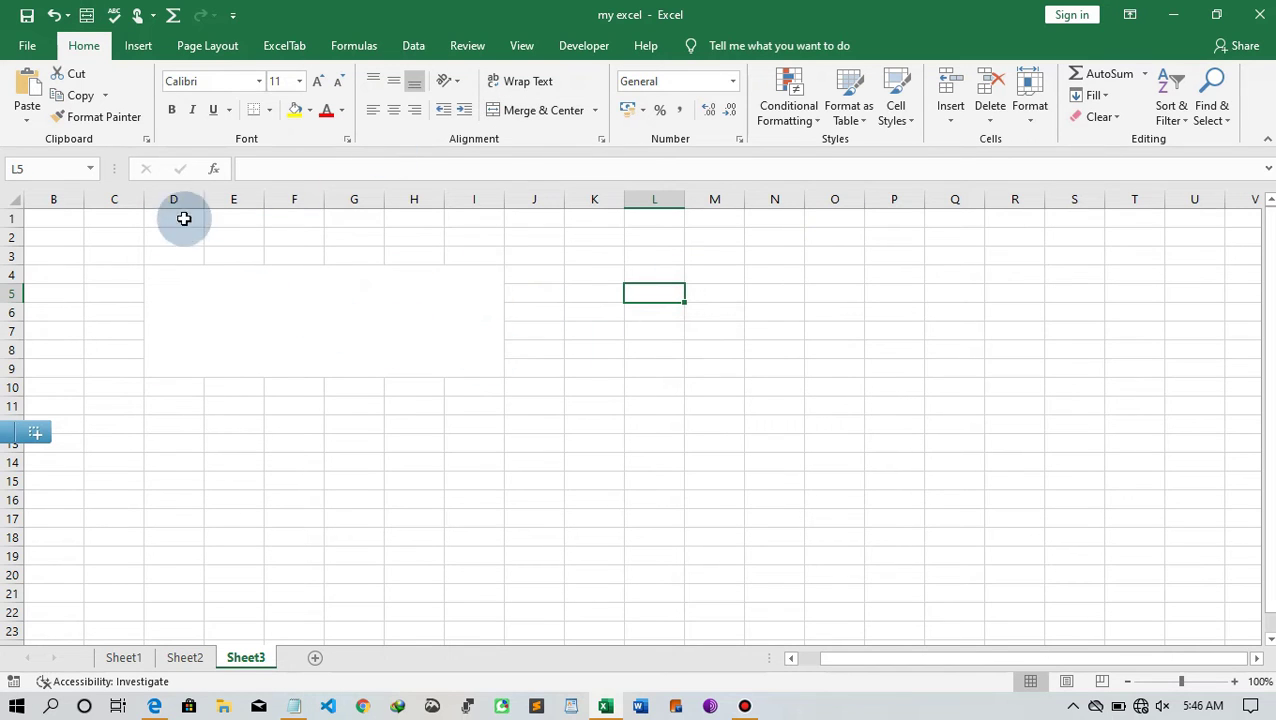
left_click(114, 272)
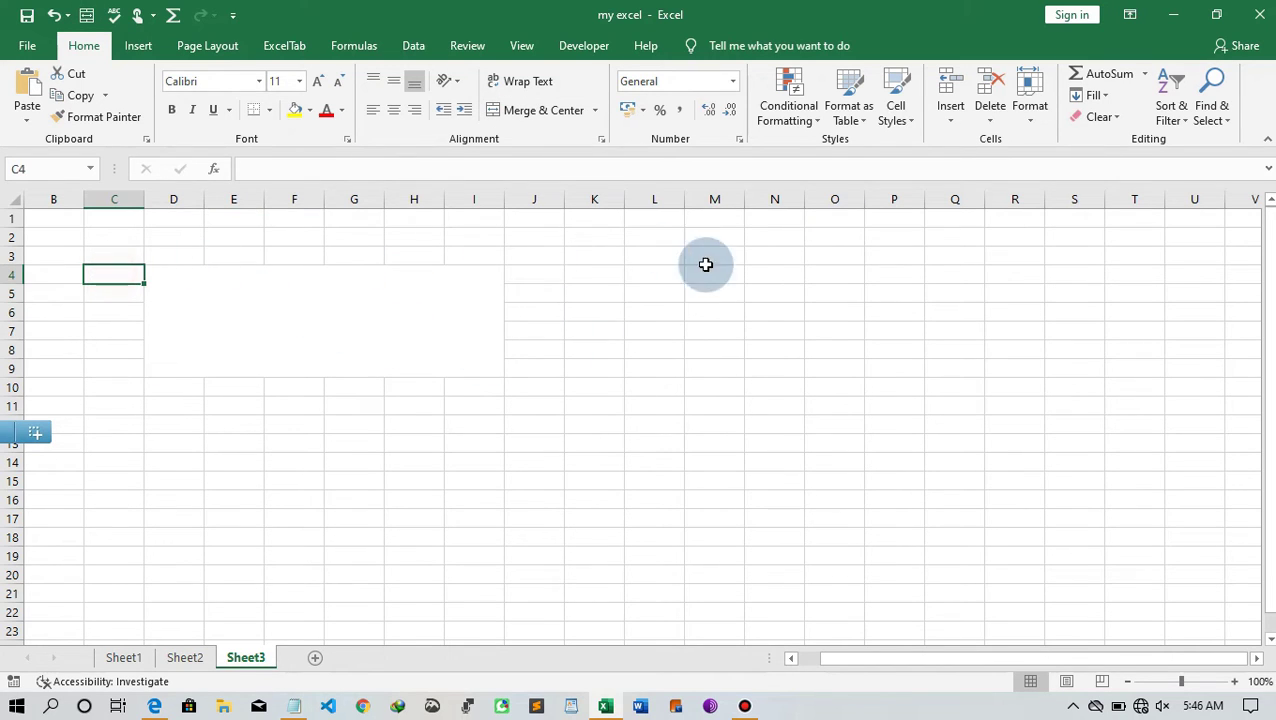
left_click(596, 349)
left_click(377, 164)
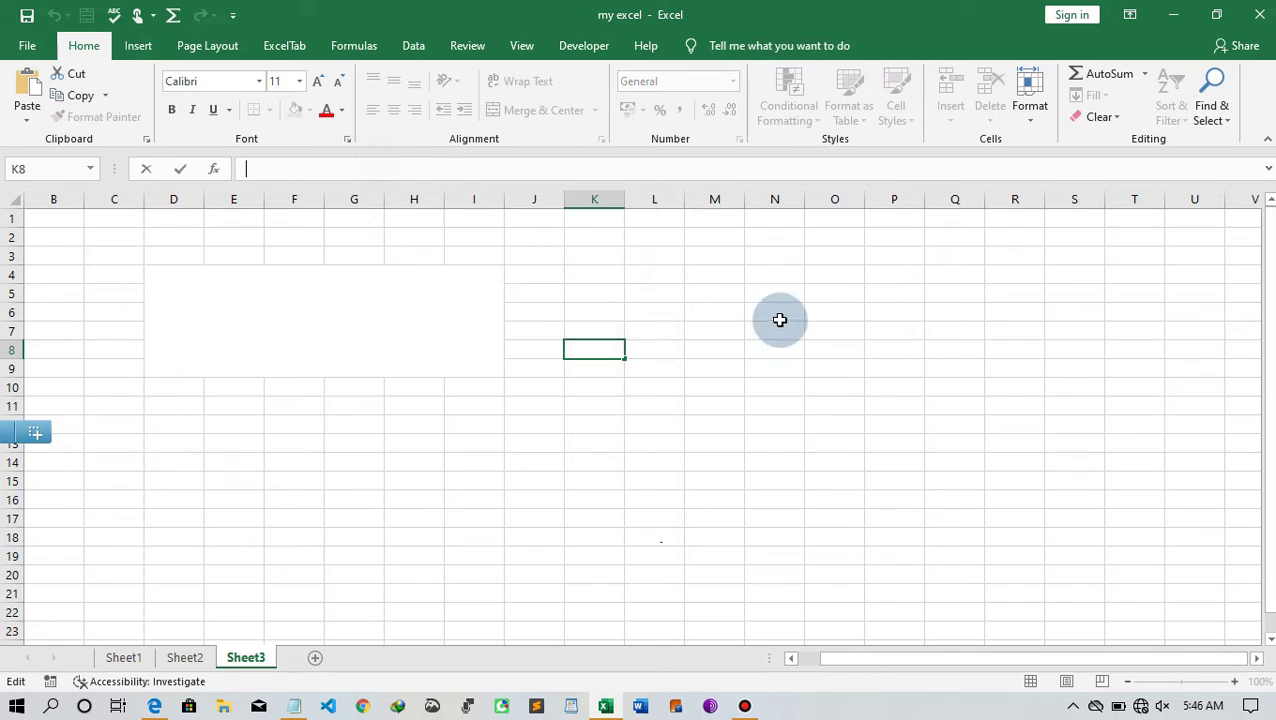
left_click(755, 352)
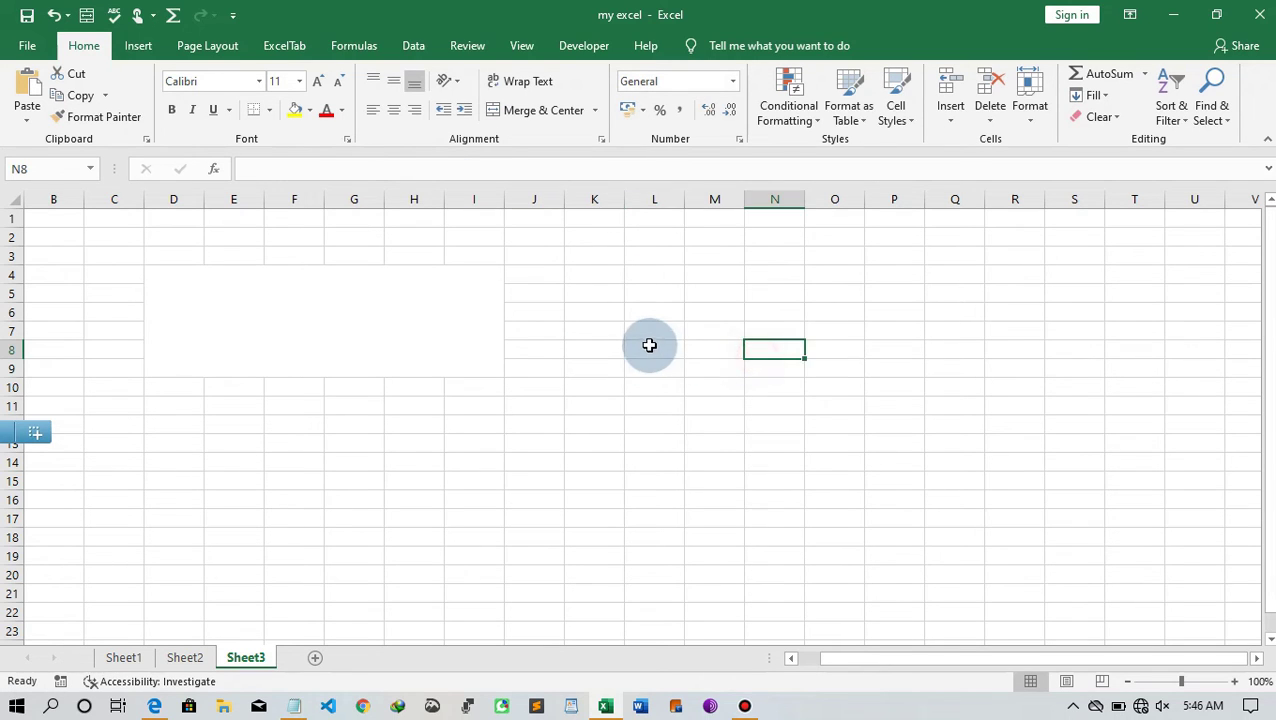
left_click(650, 346)
left_click(948, 294)
left_click(801, 367)
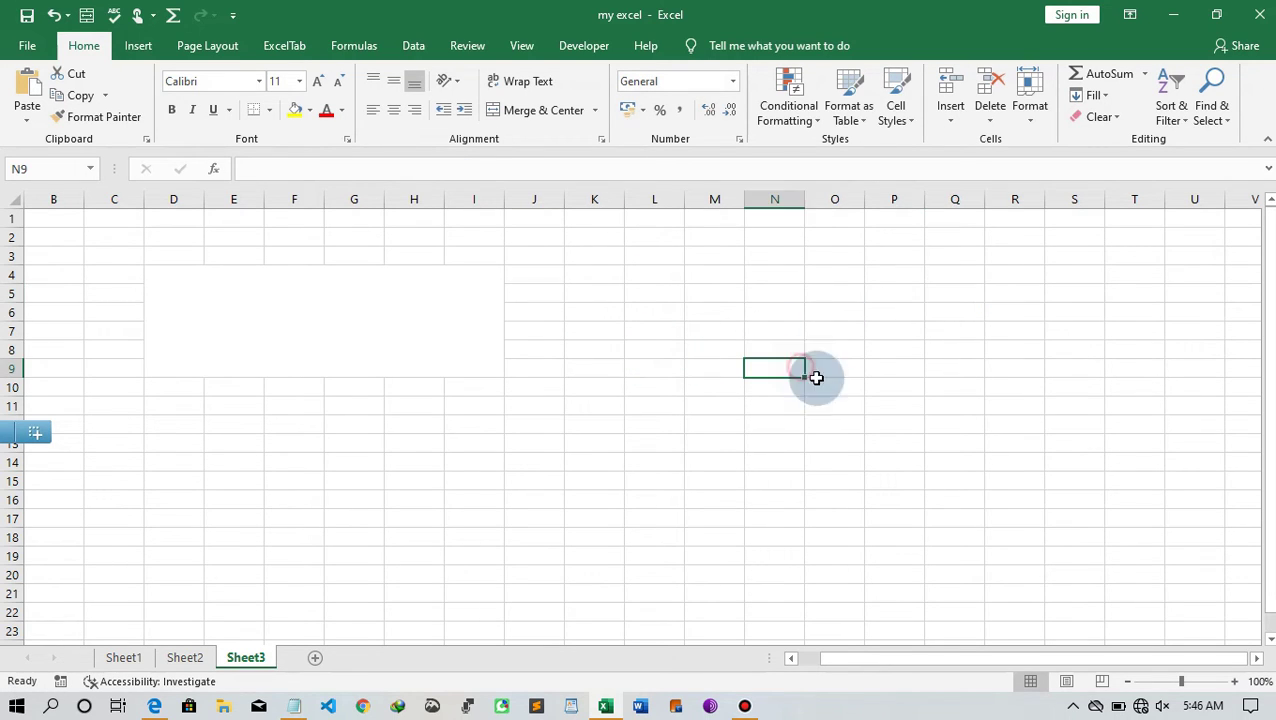
left_click(889, 403)
left_click(703, 479)
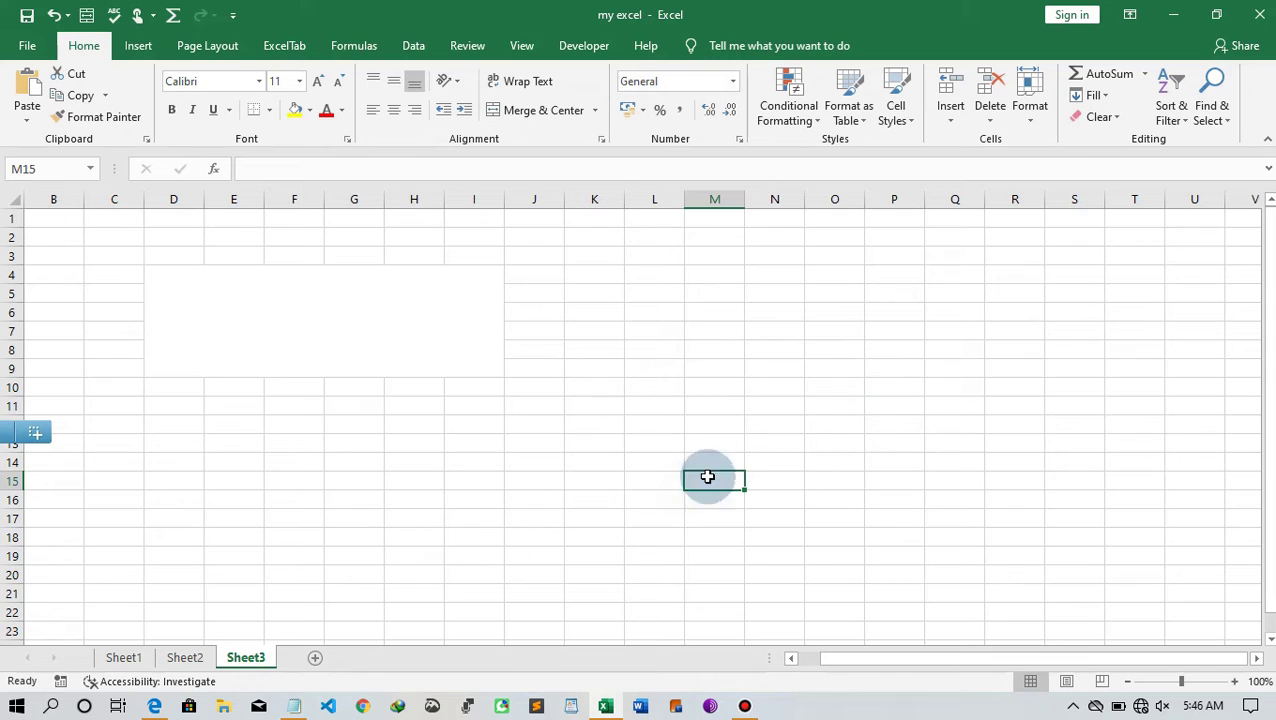
left_click(833, 482)
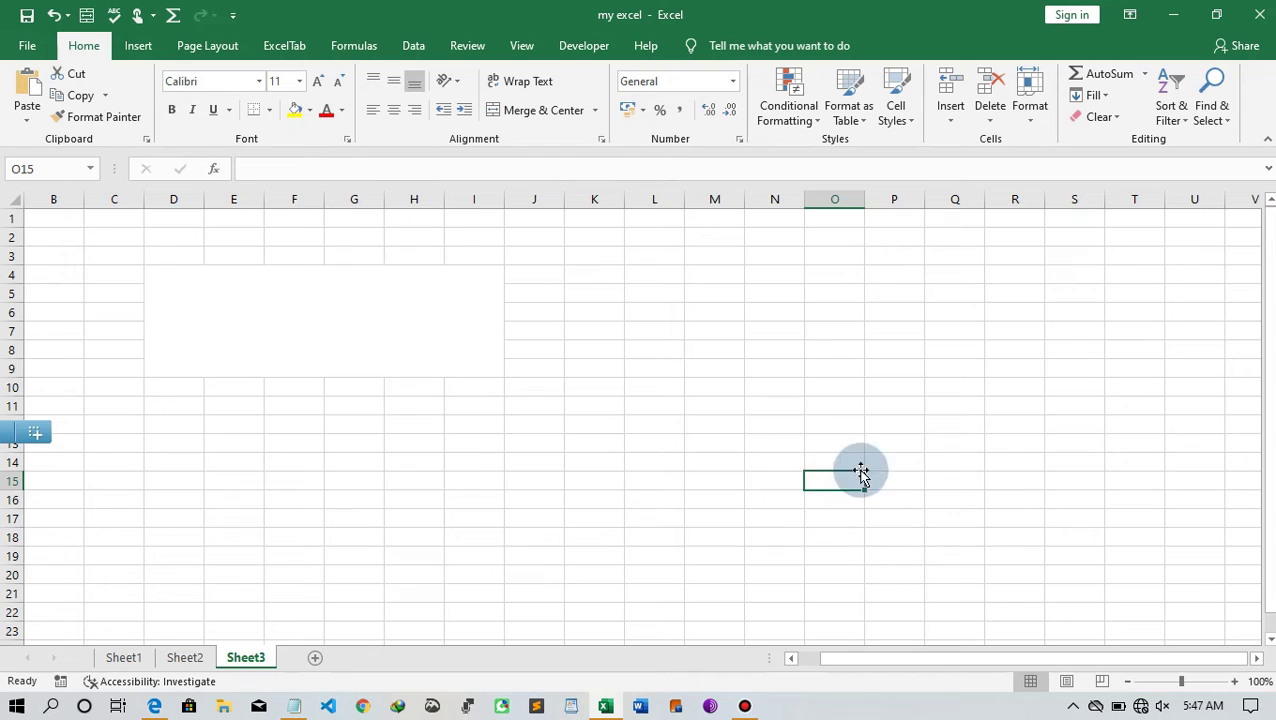
- Add = before sum(2+4) in O15 so it calculates 6, then recheck it
left_click(379, 167)
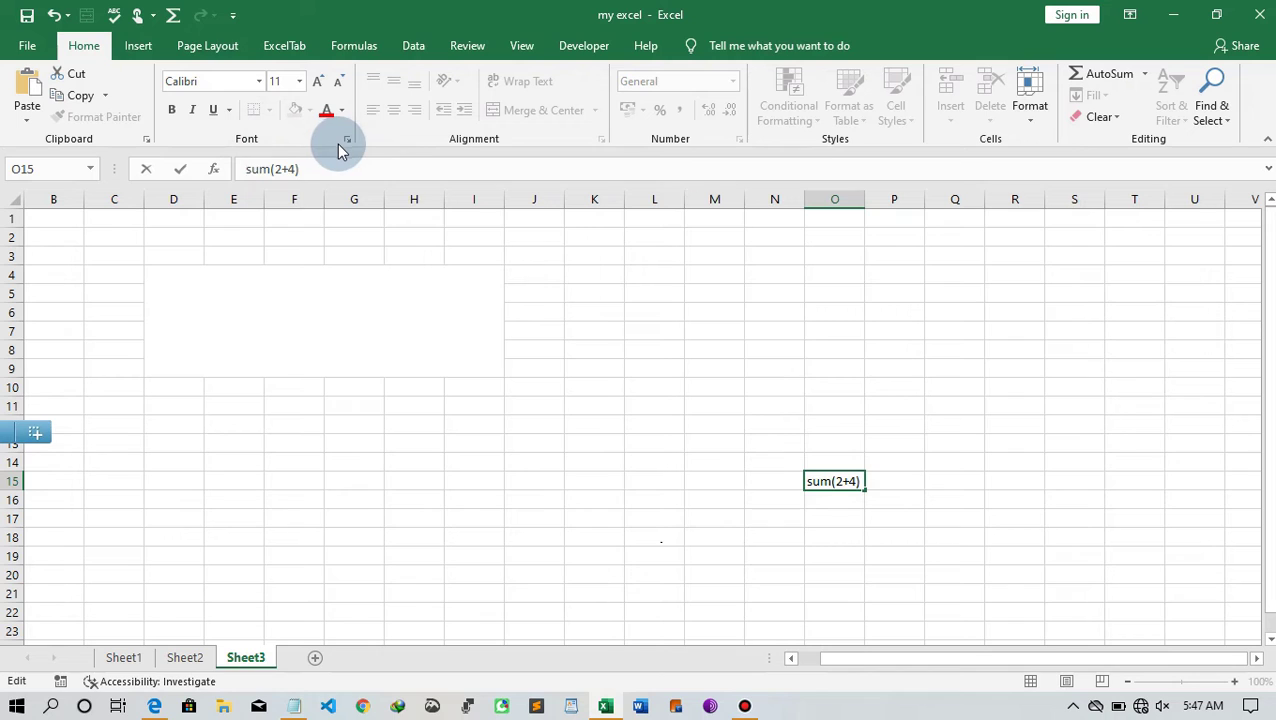
type("=")
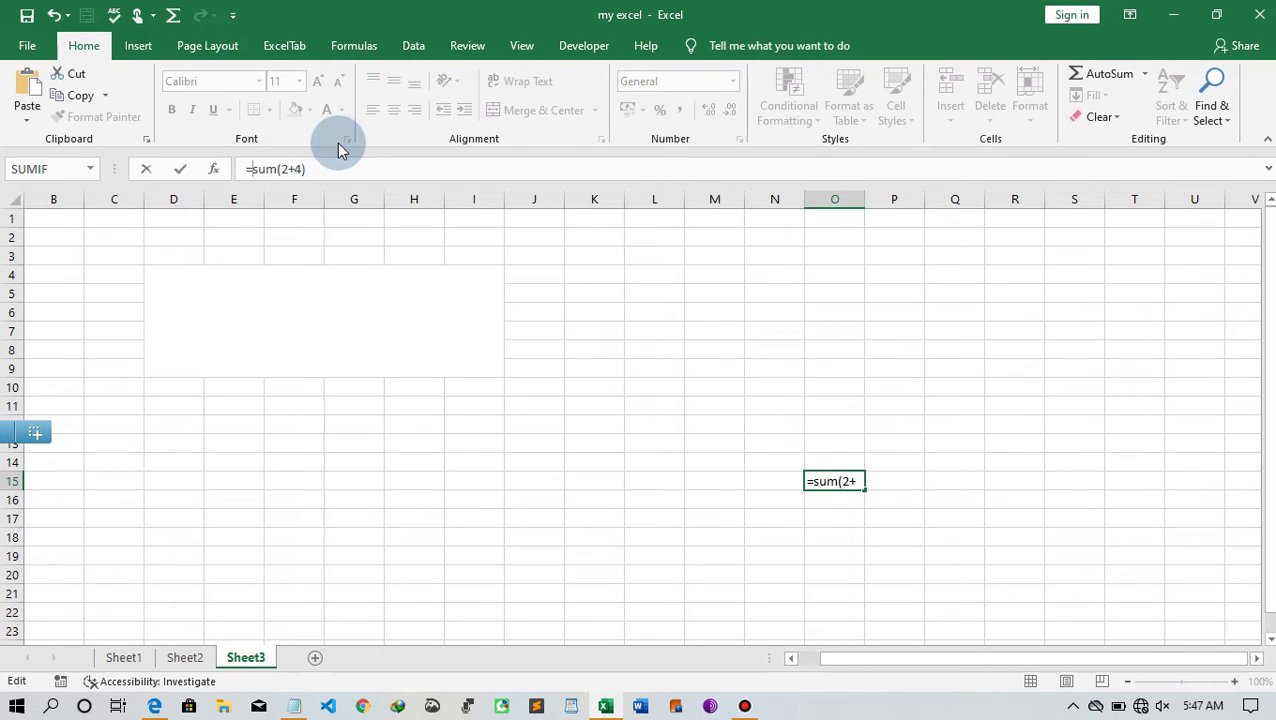
key("Return")
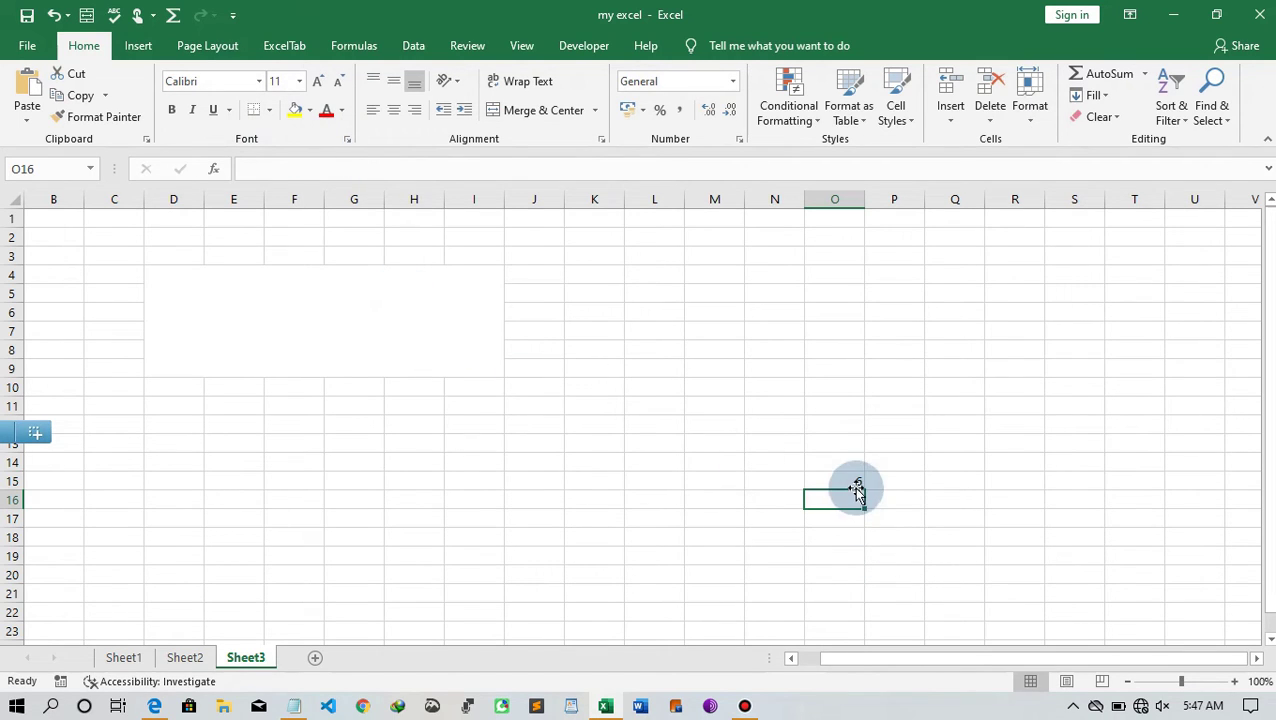
left_click(845, 481)
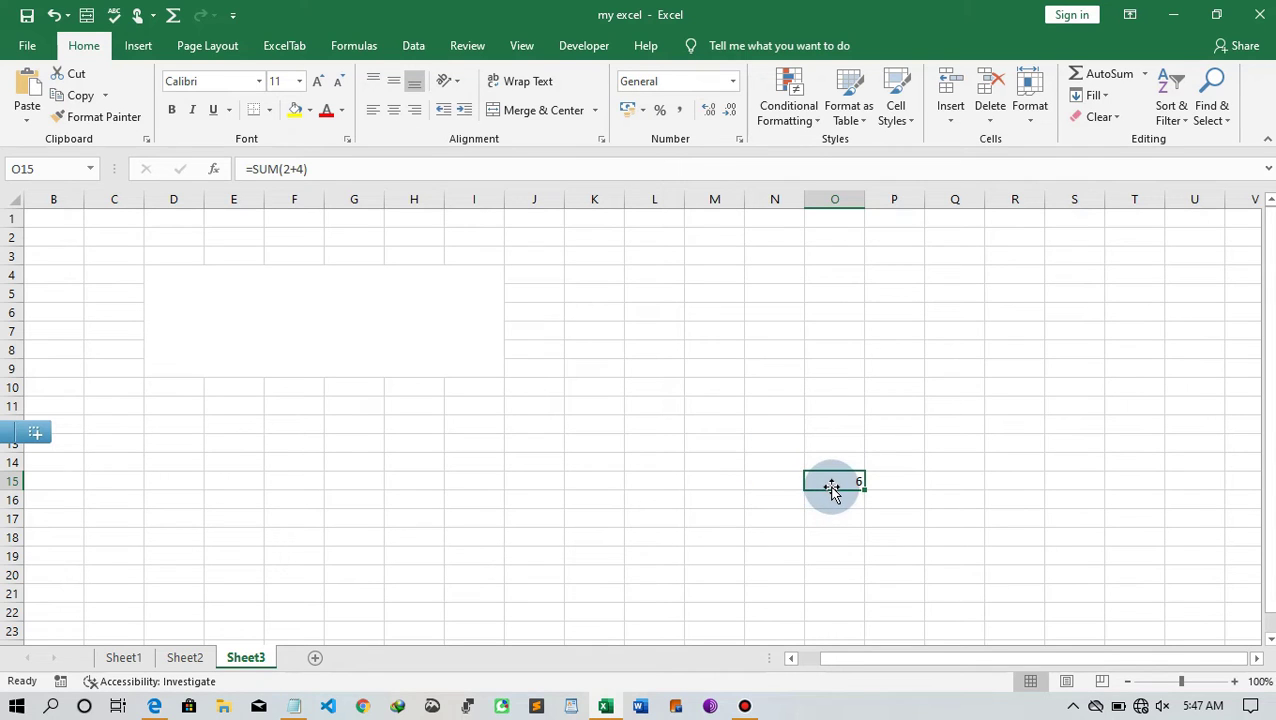
left_click(1012, 306)
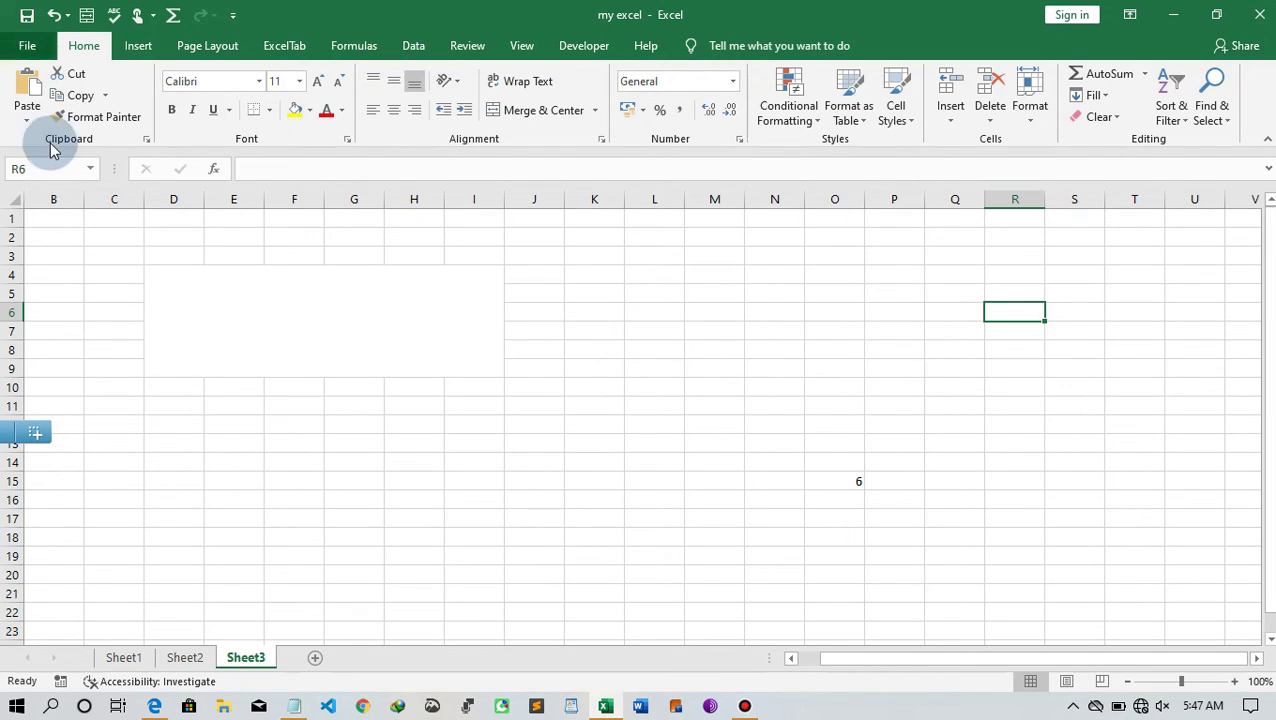
left_click(136, 47)
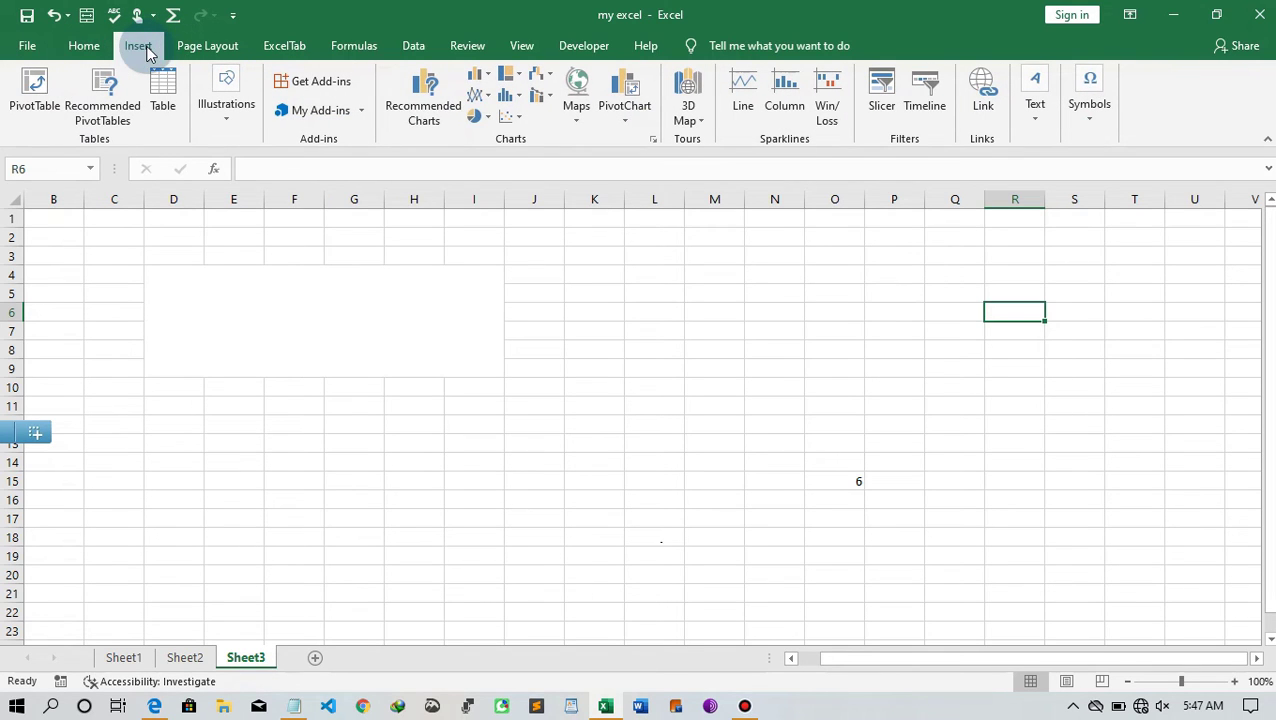
left_click(211, 49)
left_click(268, 47)
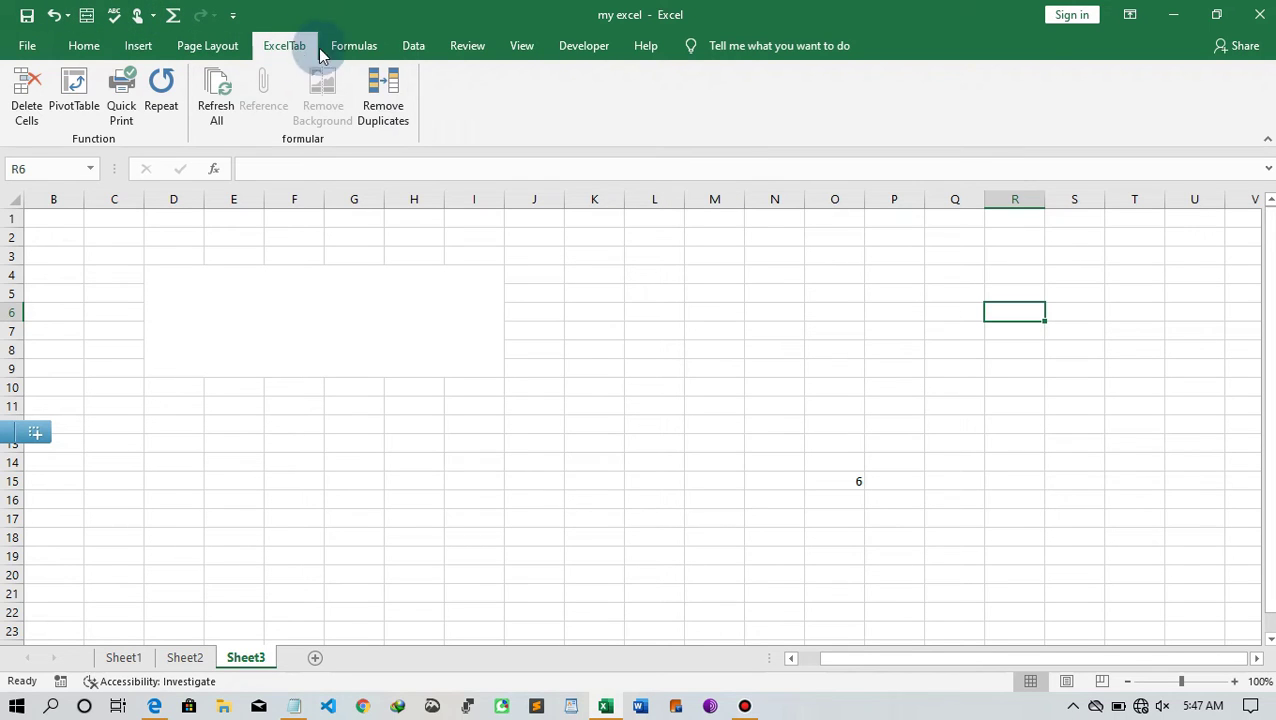
left_click(360, 47)
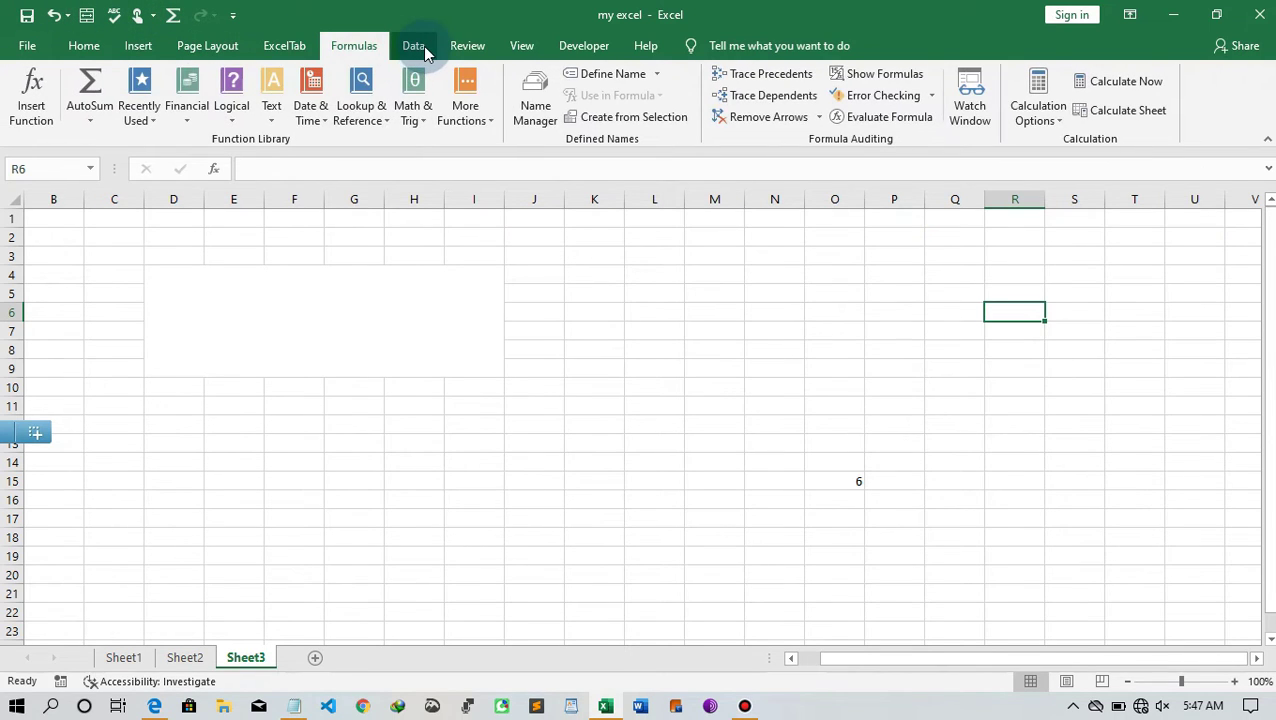
left_click(84, 47)
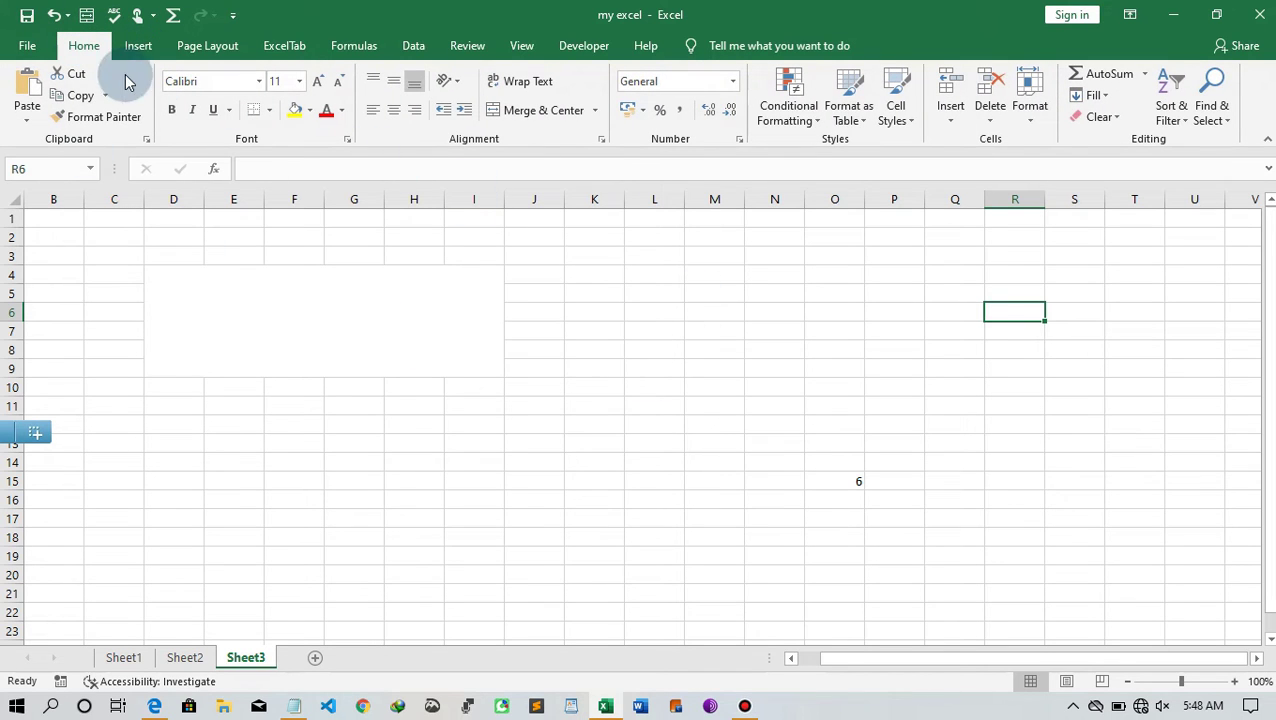
left_click(238, 47)
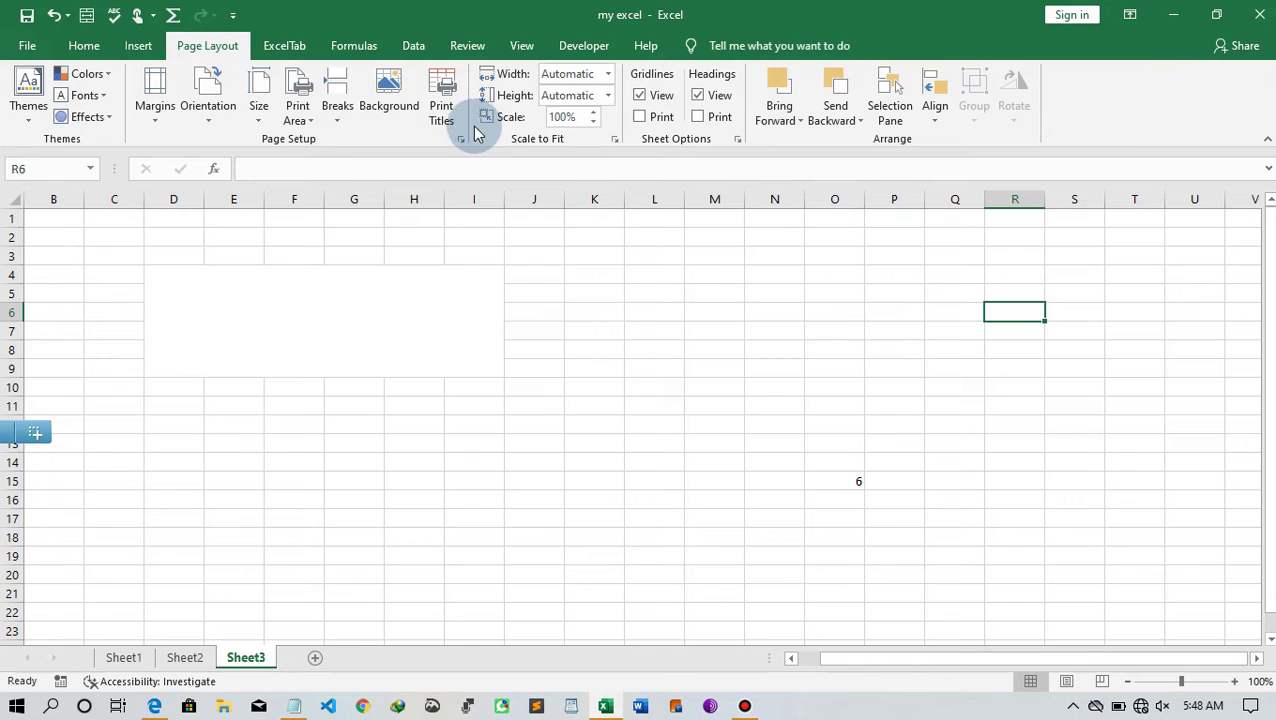
left_click(84, 47)
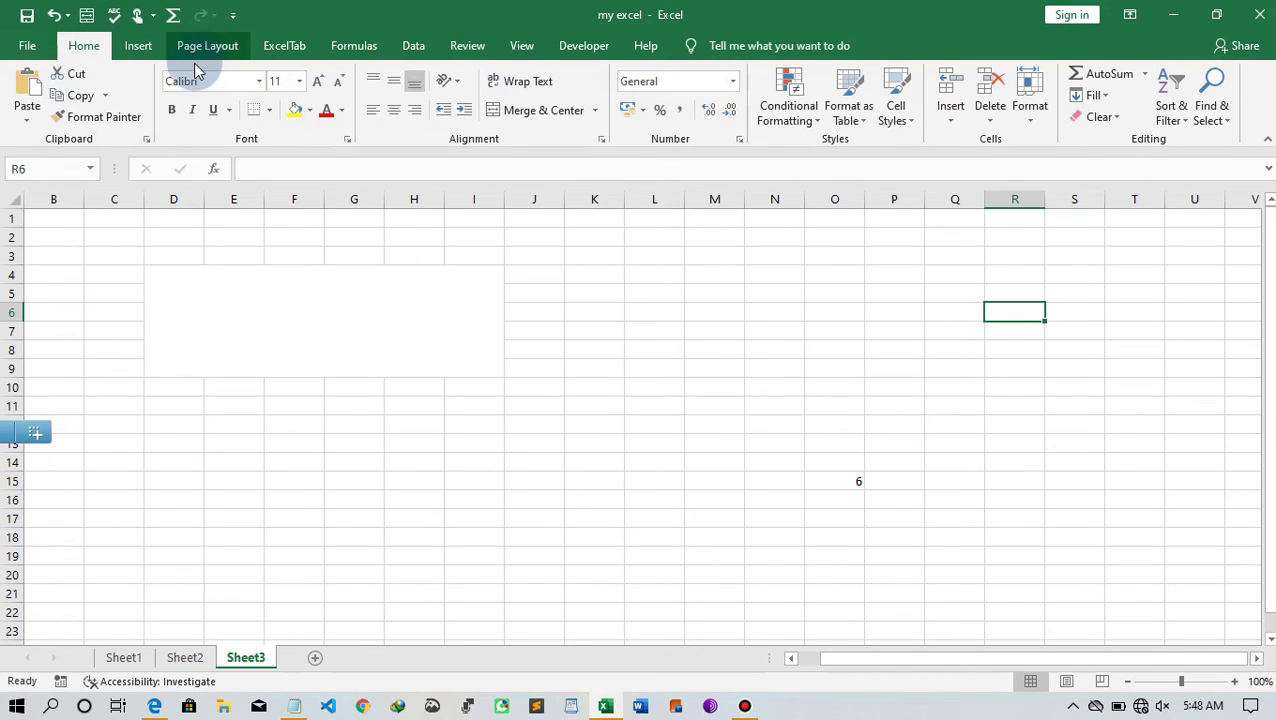
- Make cell L7 bold
left_click(245, 268)
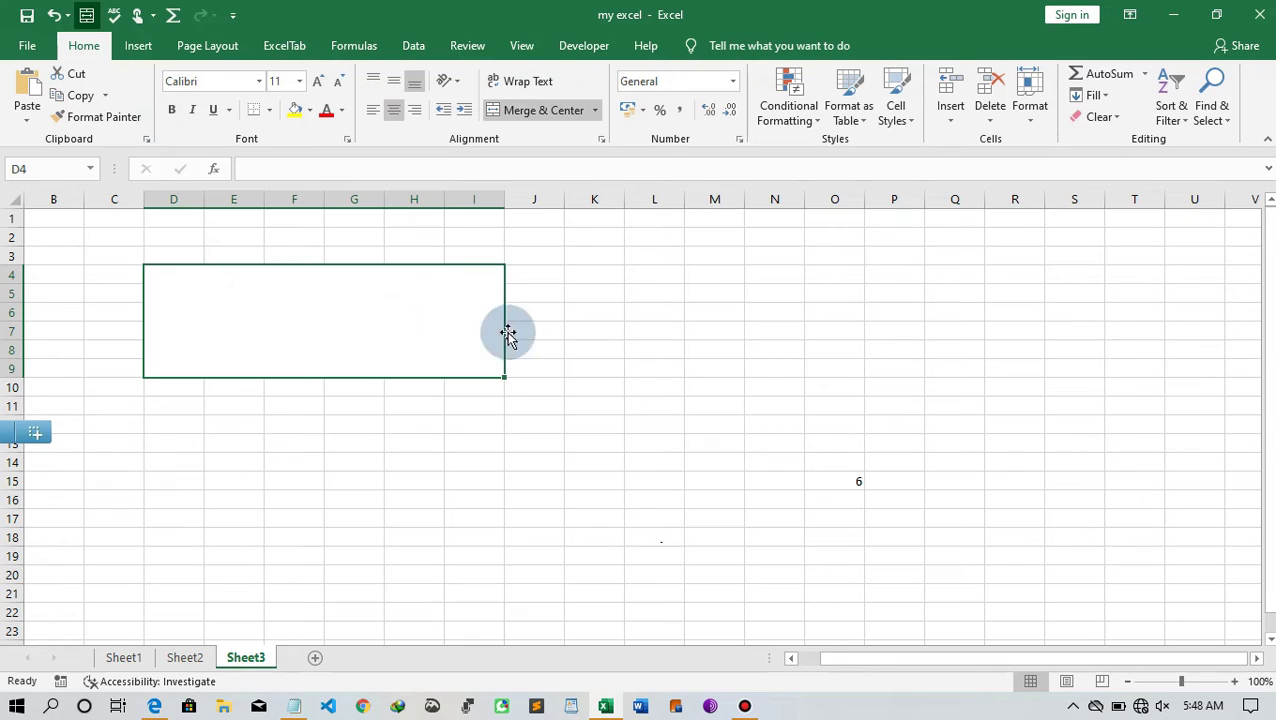
left_click(550, 319)
left_click(630, 330)
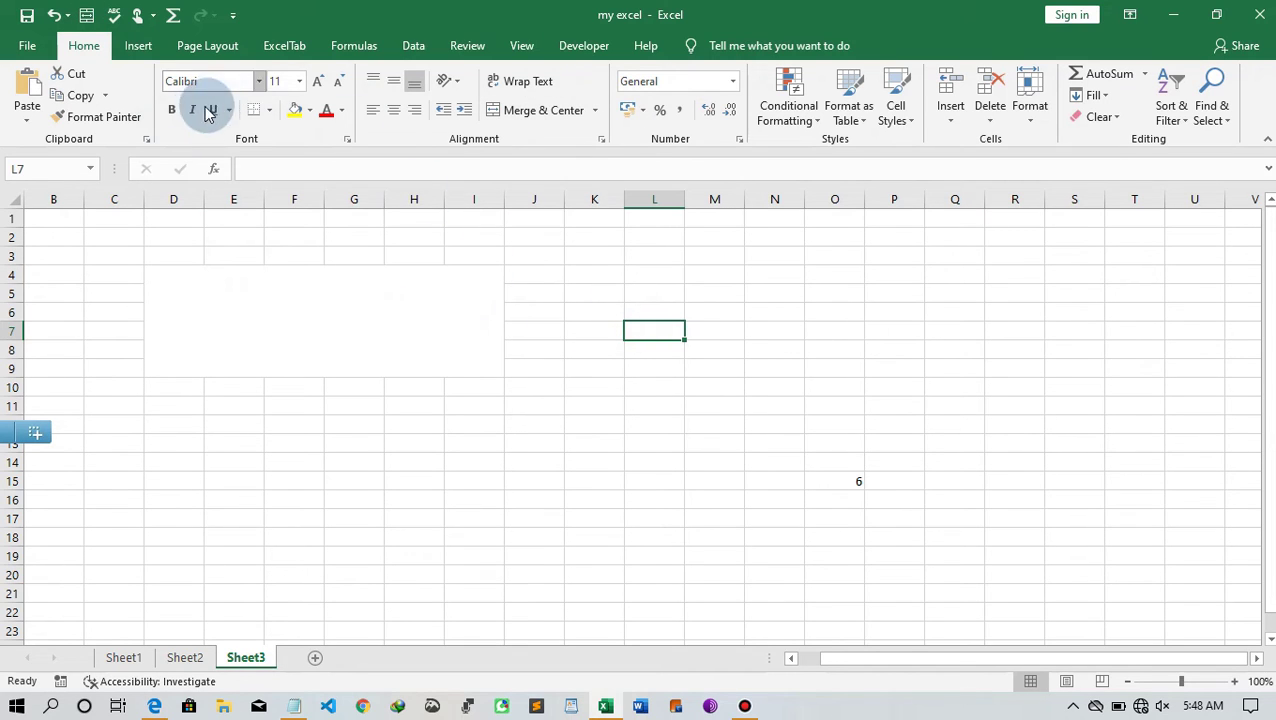
left_click(172, 110)
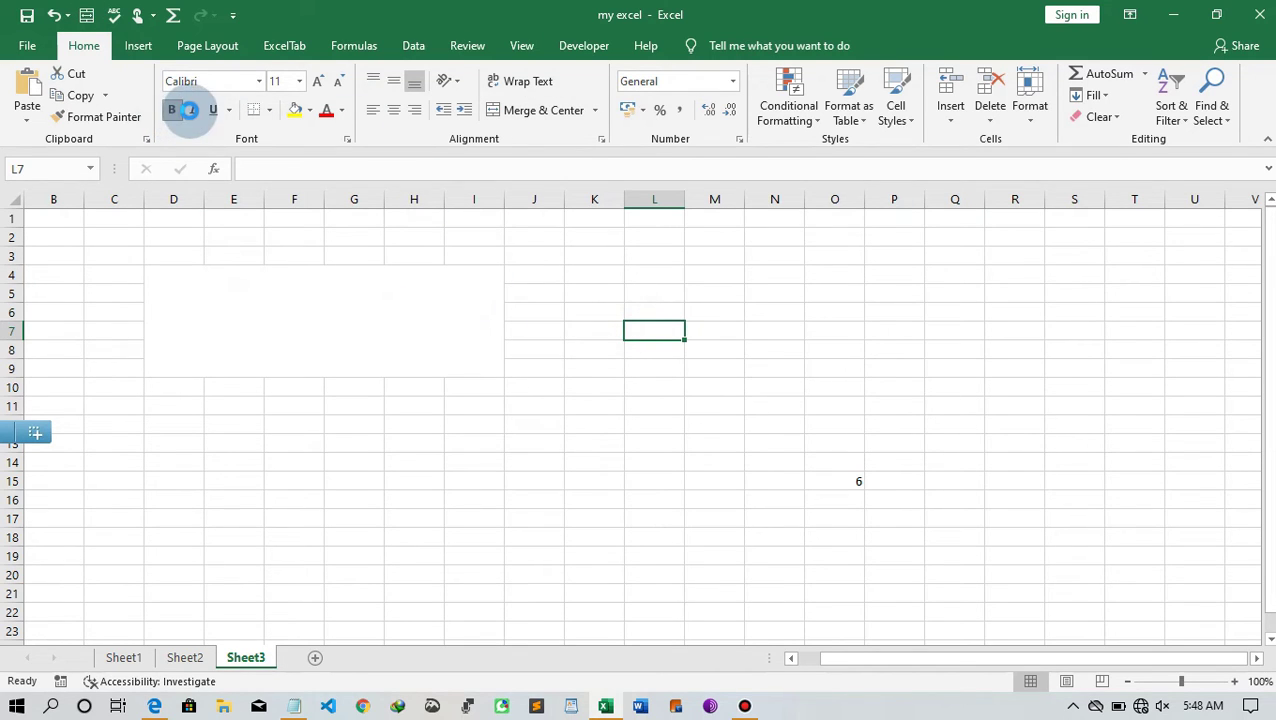
left_click(777, 328)
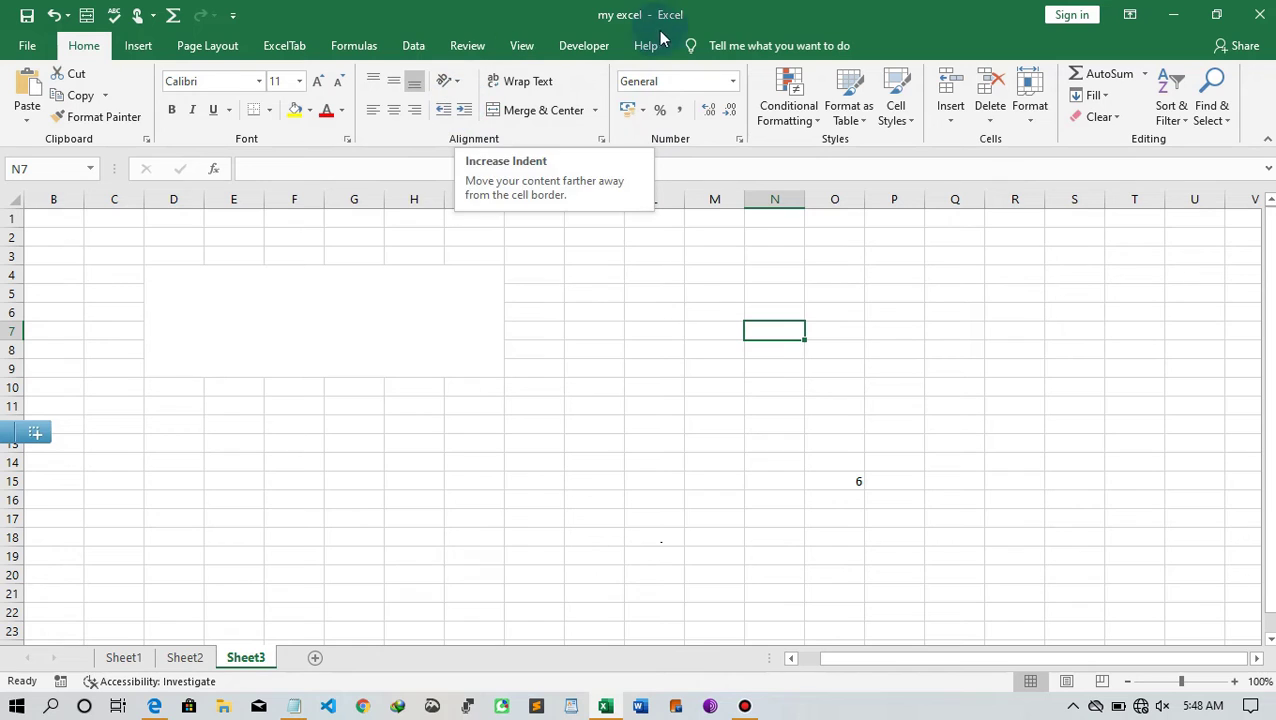
- Check the Accounting Number Format list without choosing, then go to the File start page
left_click(646, 111)
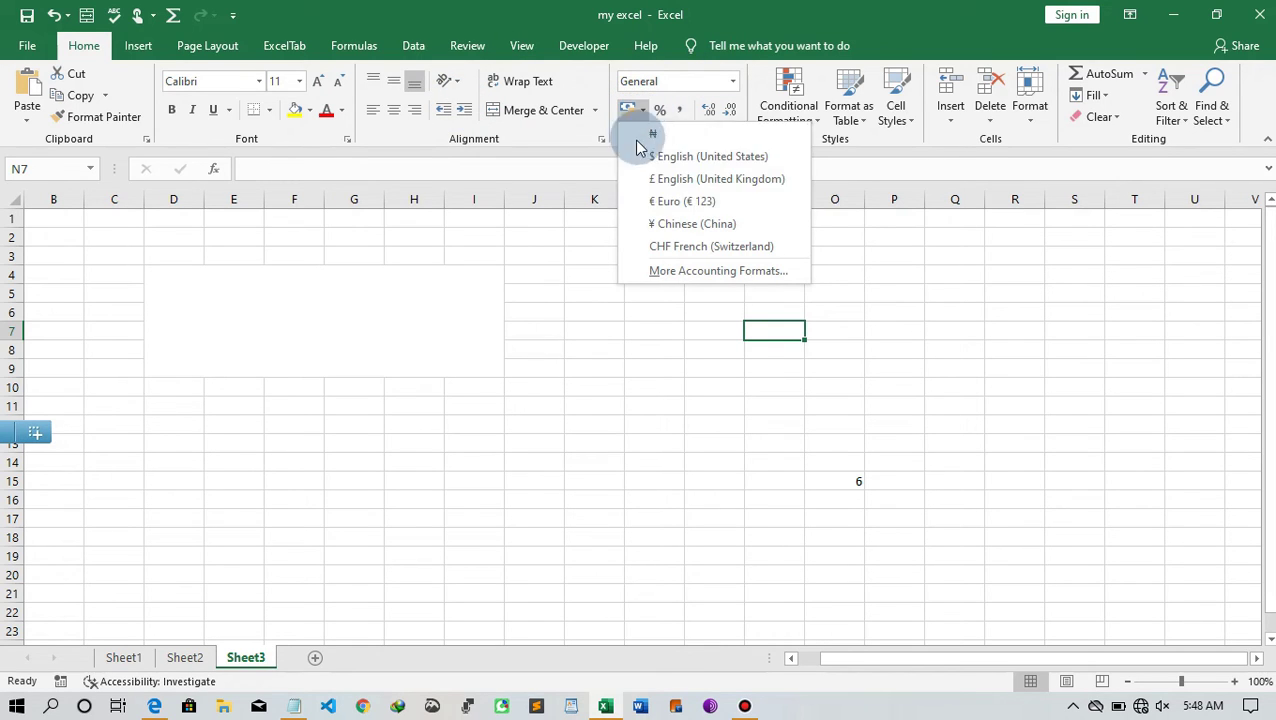
left_click(955, 153)
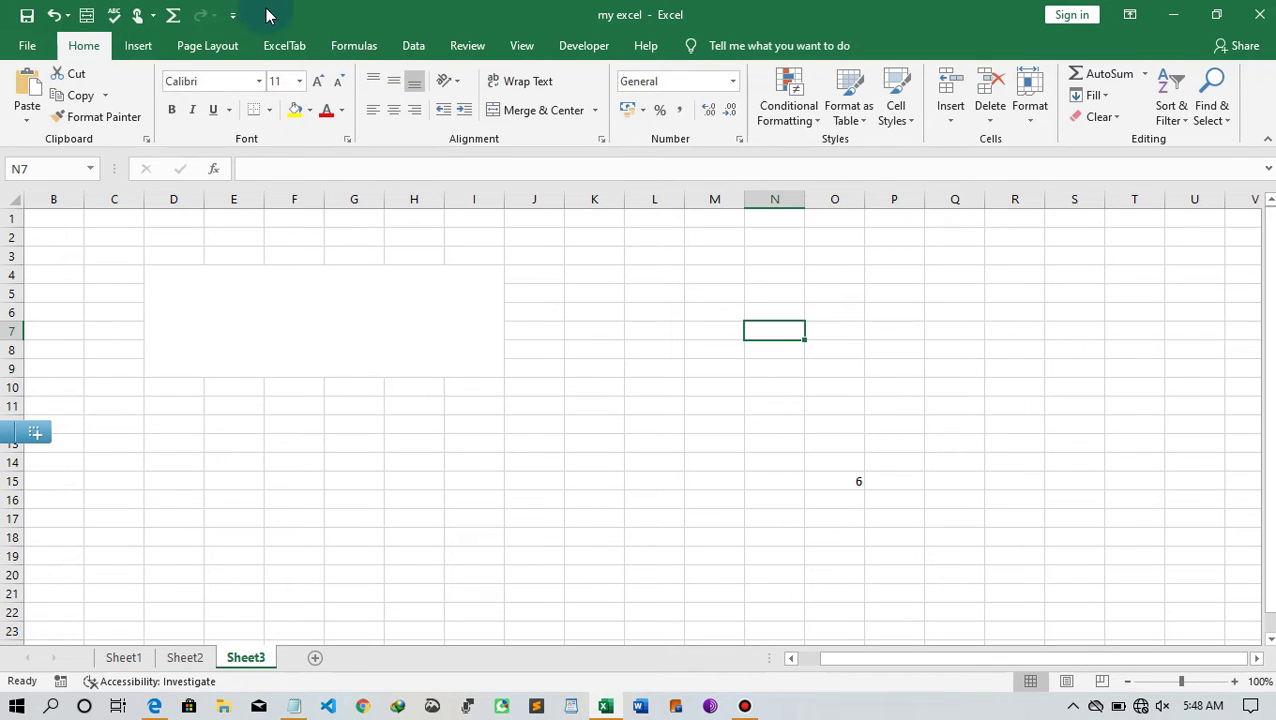
left_click(24, 47)
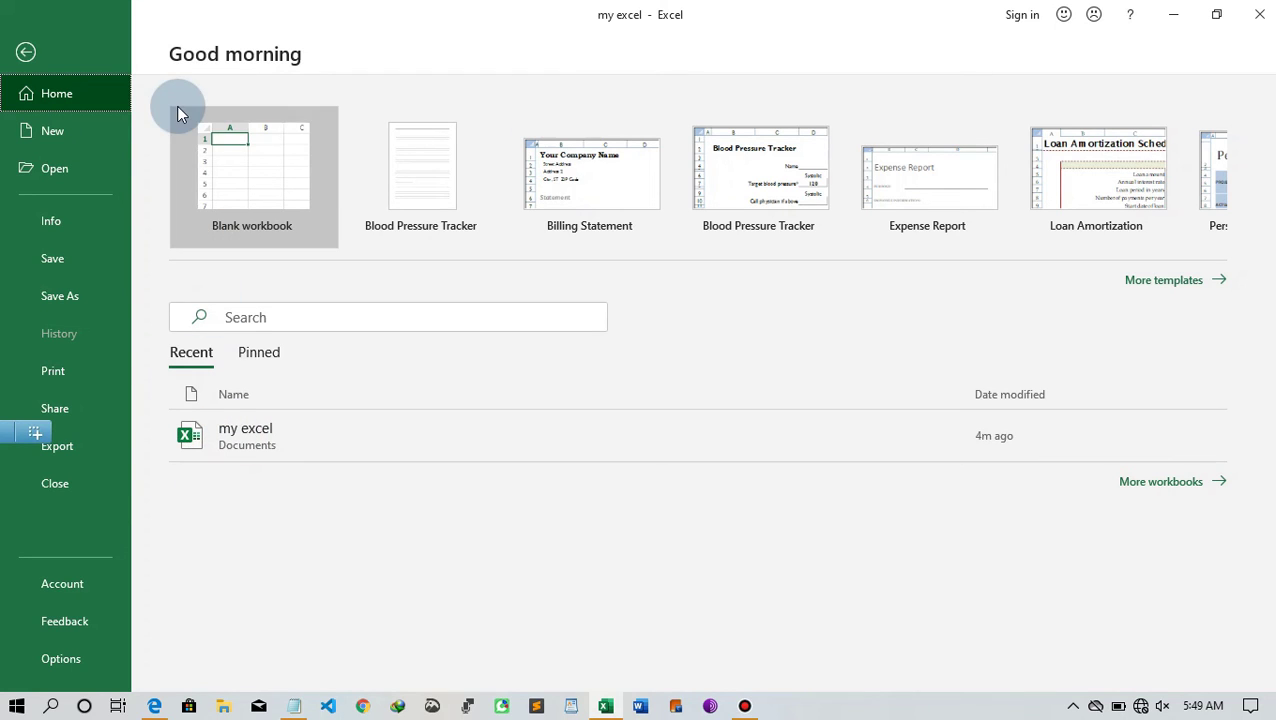
- Browse the New and Open pages, then view my excel's Info page and its Protect Workbook options
left_click(51, 144)
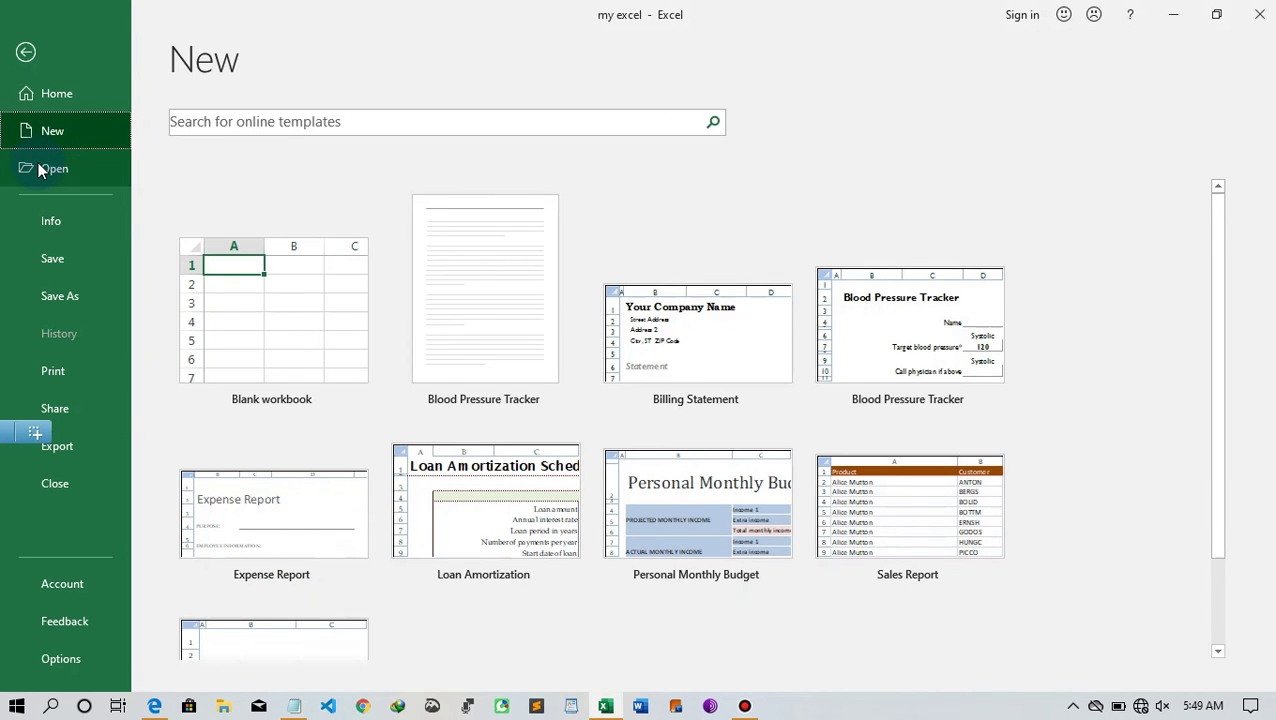
left_click(39, 170)
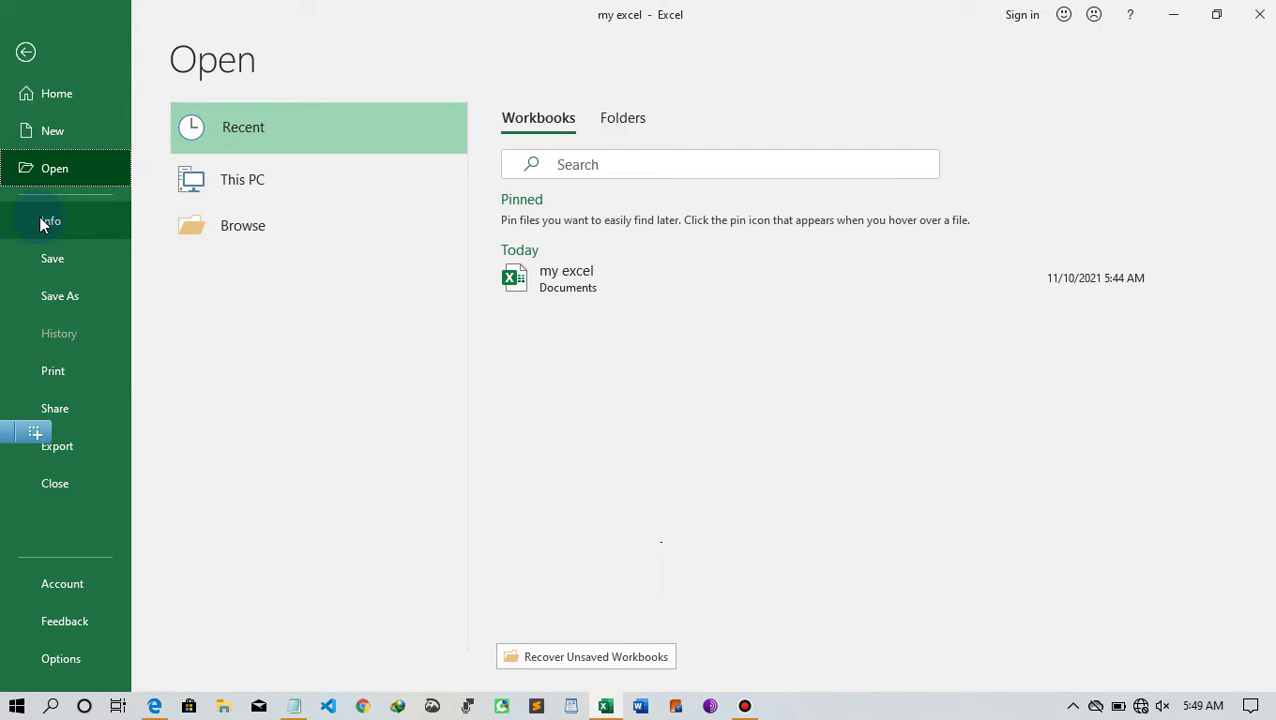
left_click(50, 221)
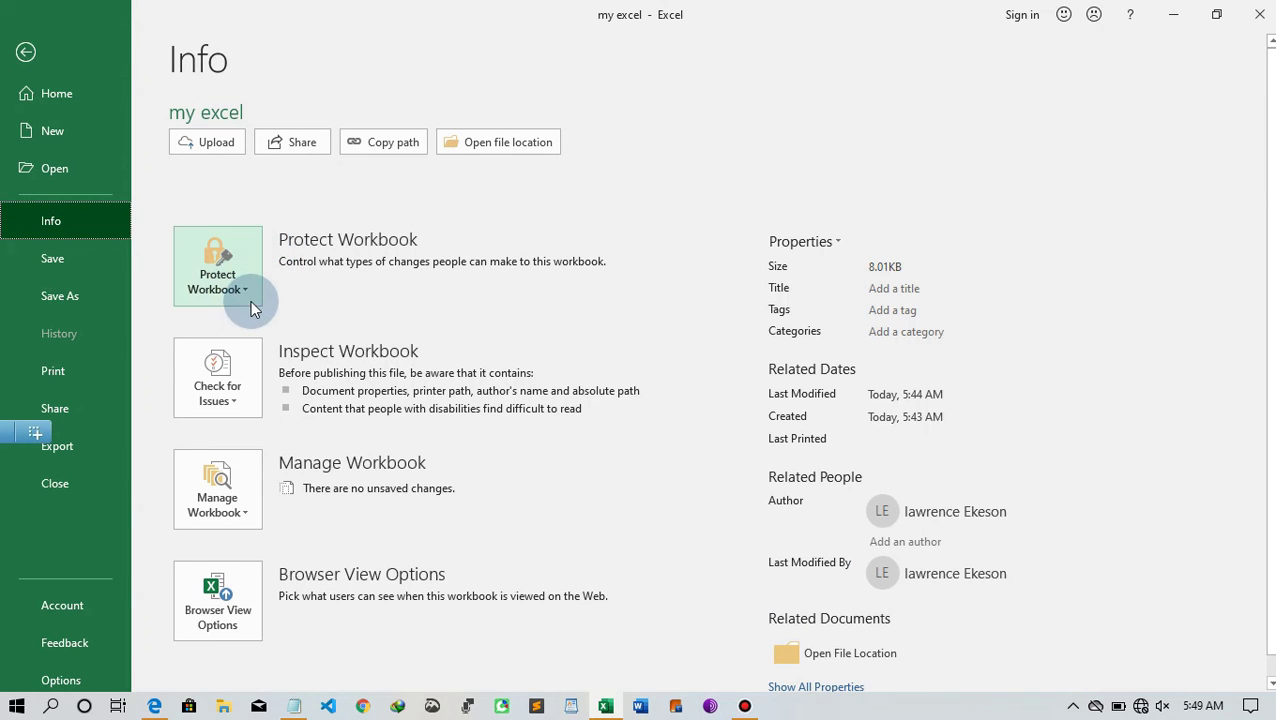
left_click(252, 297)
left_click(253, 297)
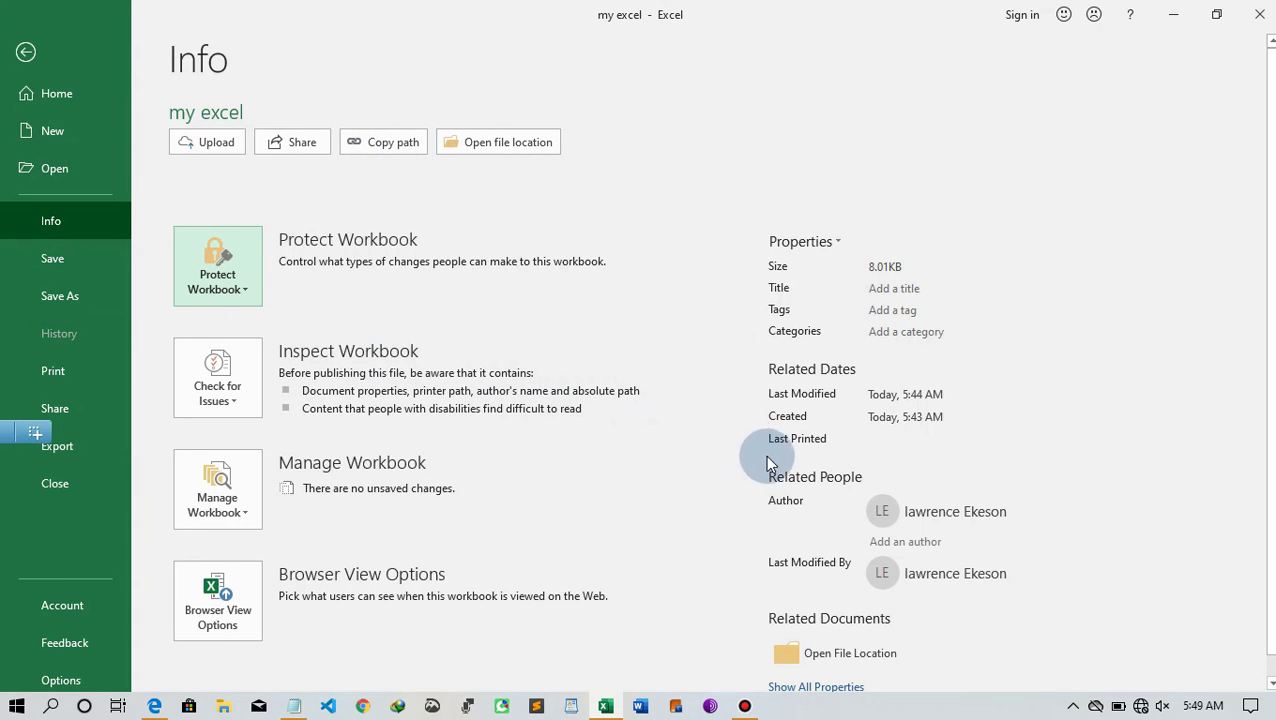
scroll(745, 460, "down", 1)
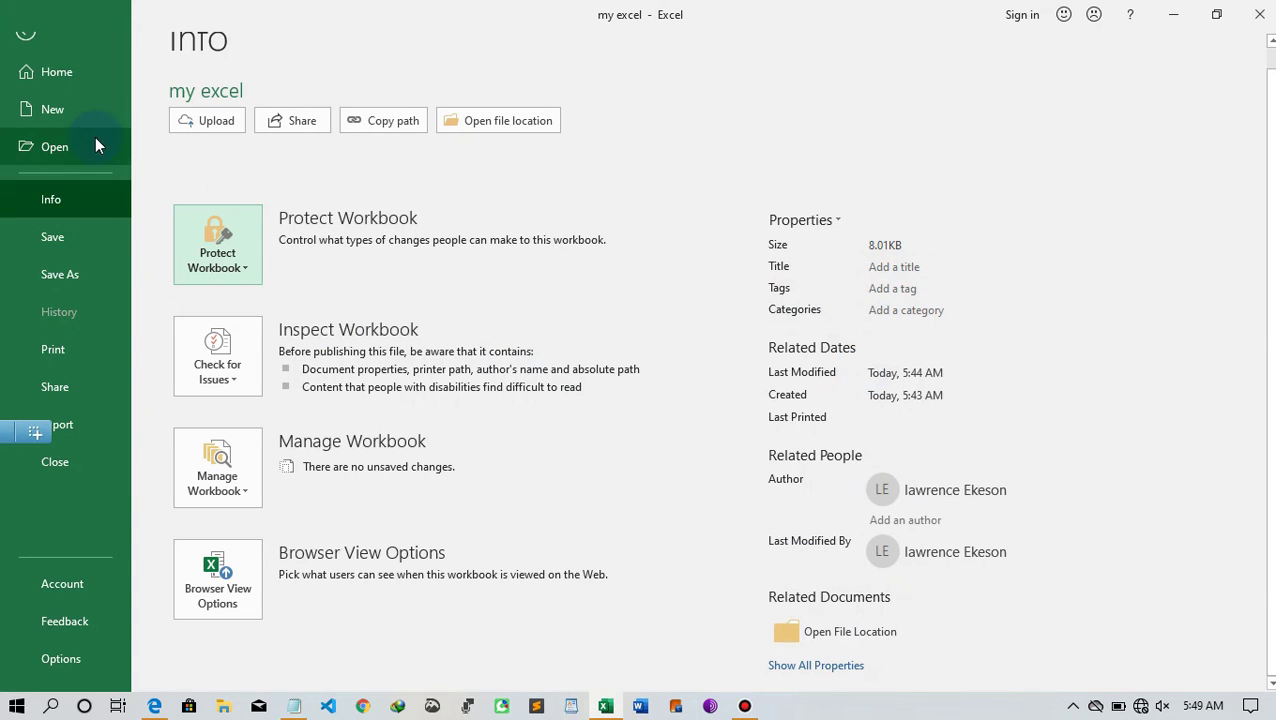
- Save the workbook and bring up Export's Change File Type choices
left_click(47, 240)
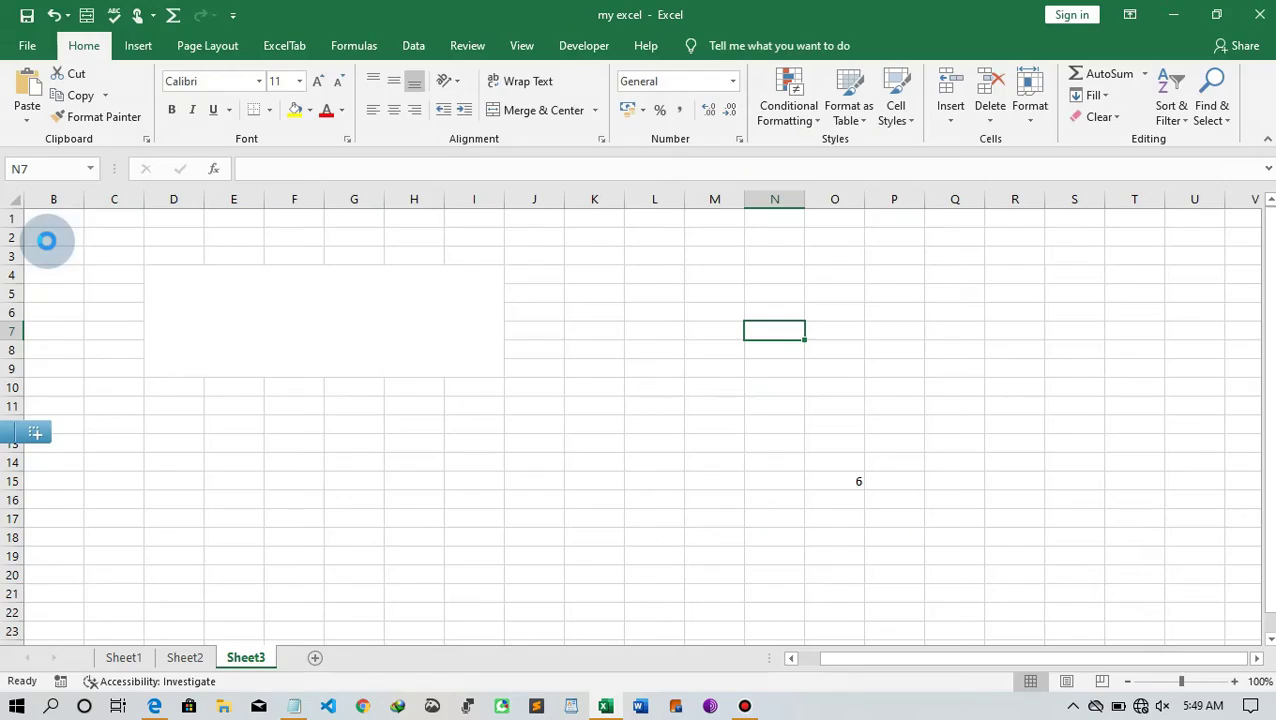
left_click(27, 46)
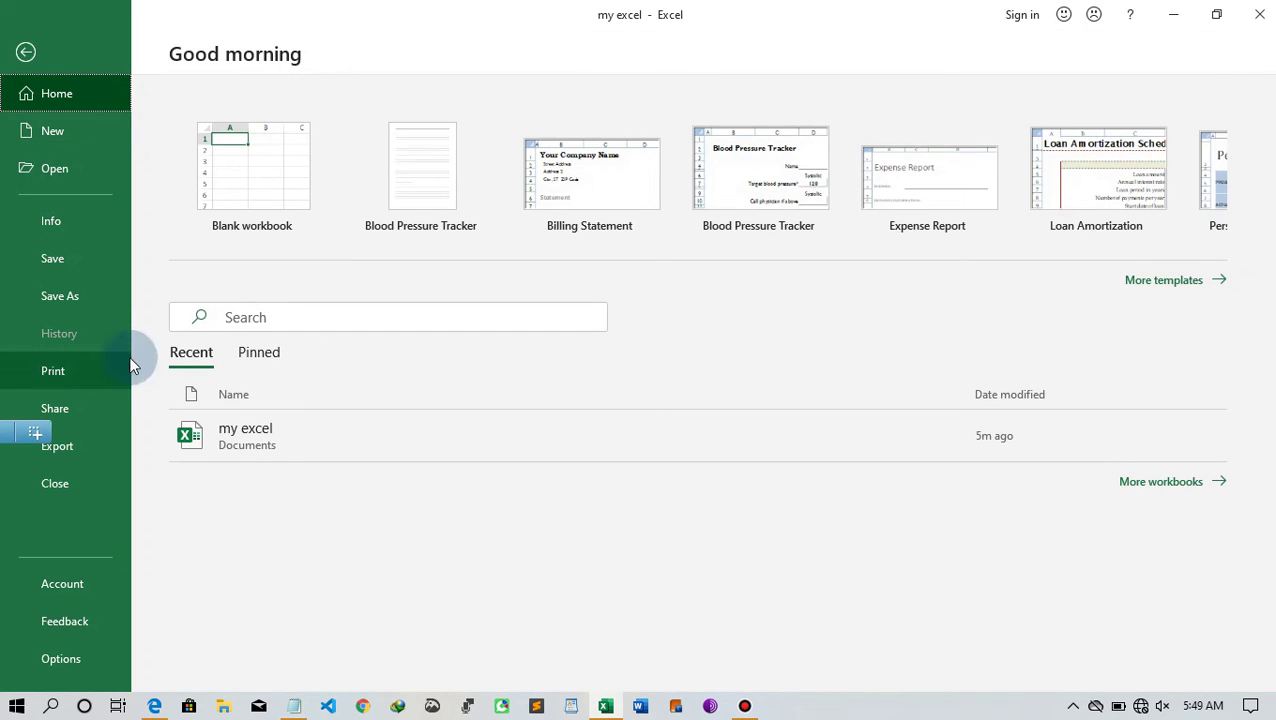
left_click(86, 437)
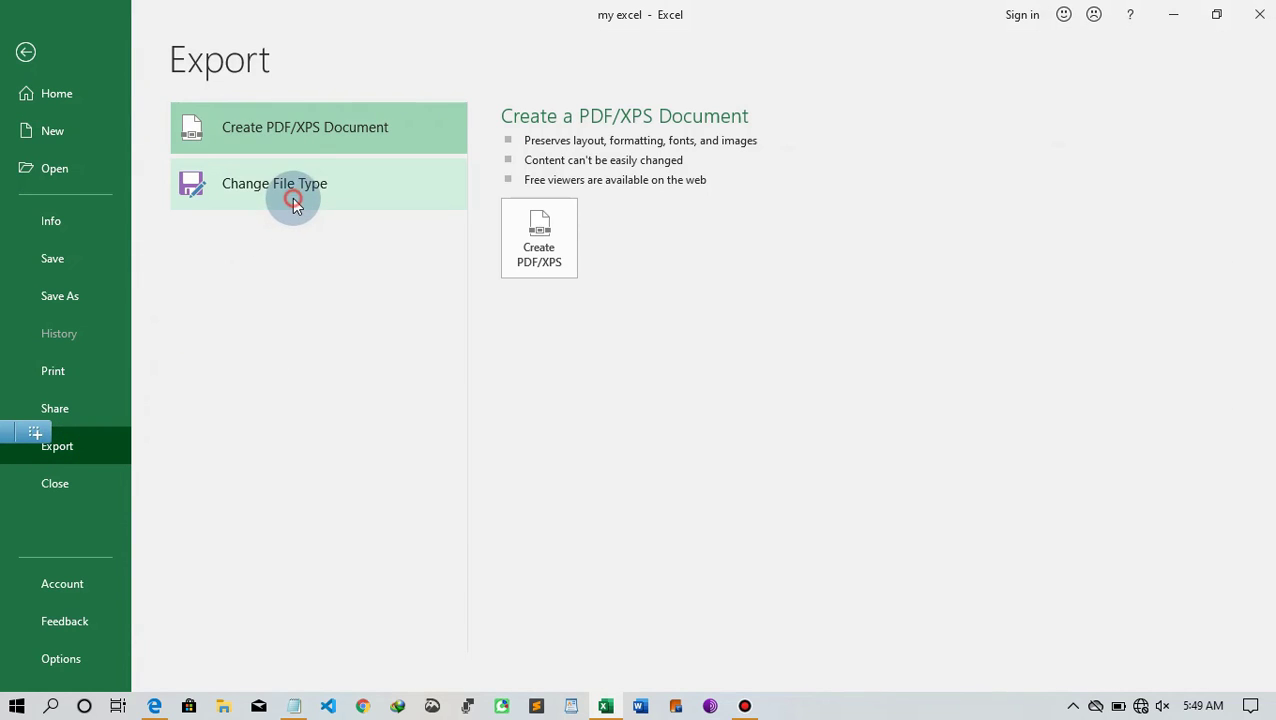
left_click(295, 200)
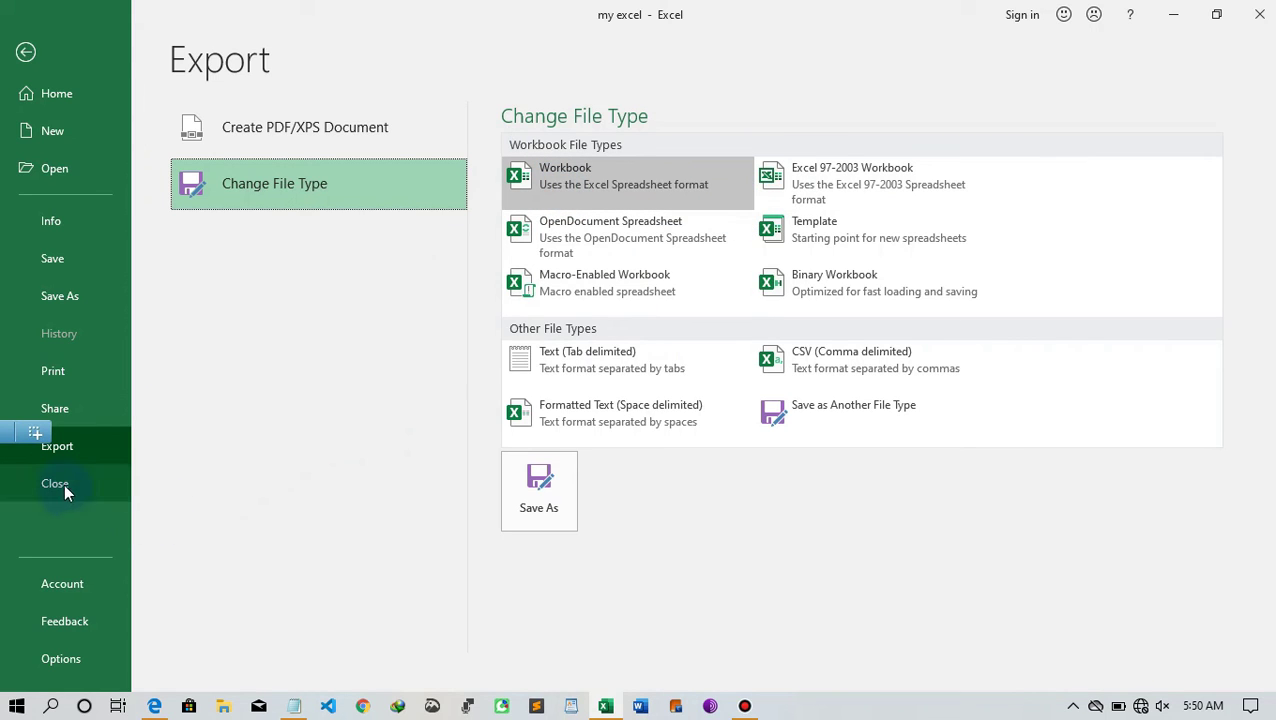
- Set the Save As type to PDF, then close the dialog without exporting
left_click(513, 513)
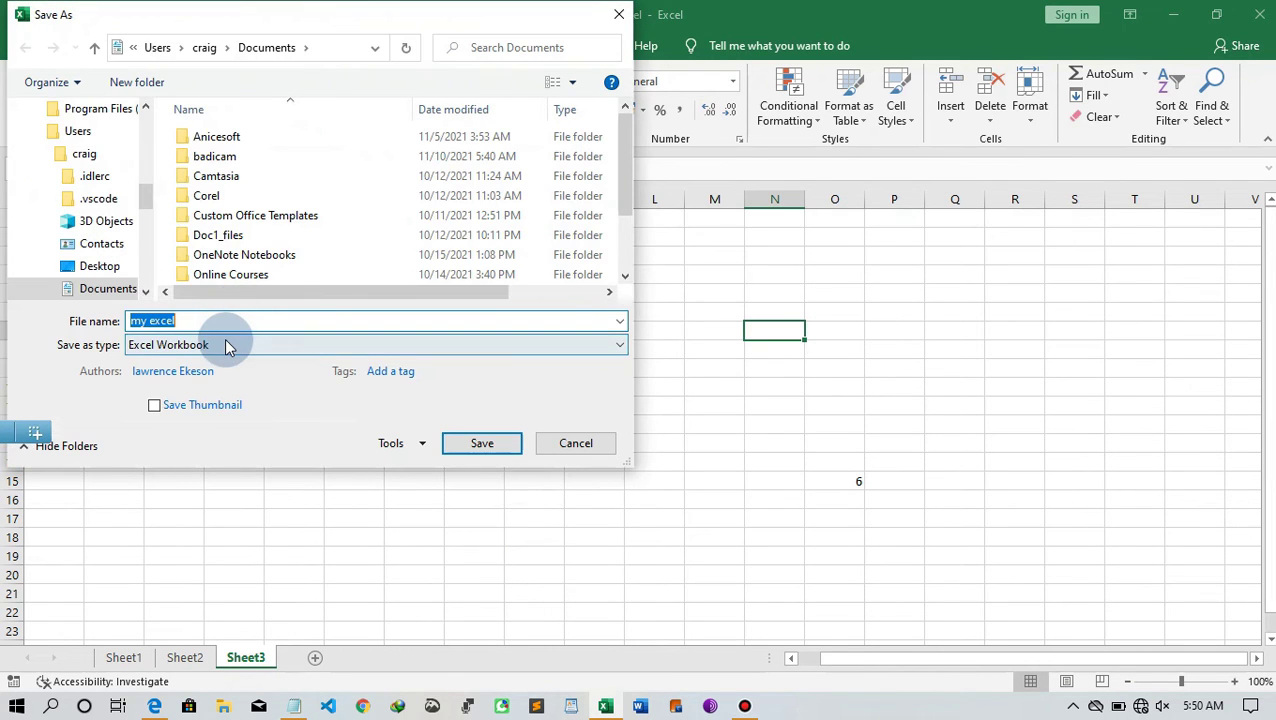
left_click(228, 344)
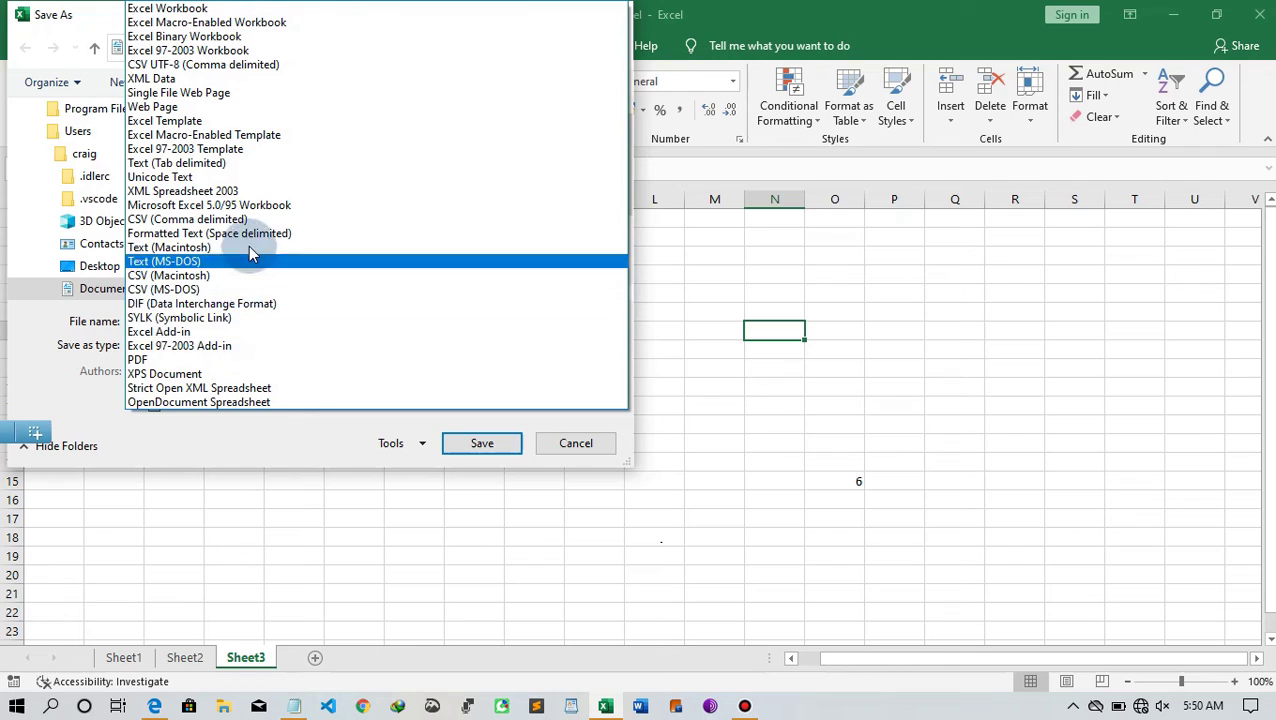
left_click(183, 359)
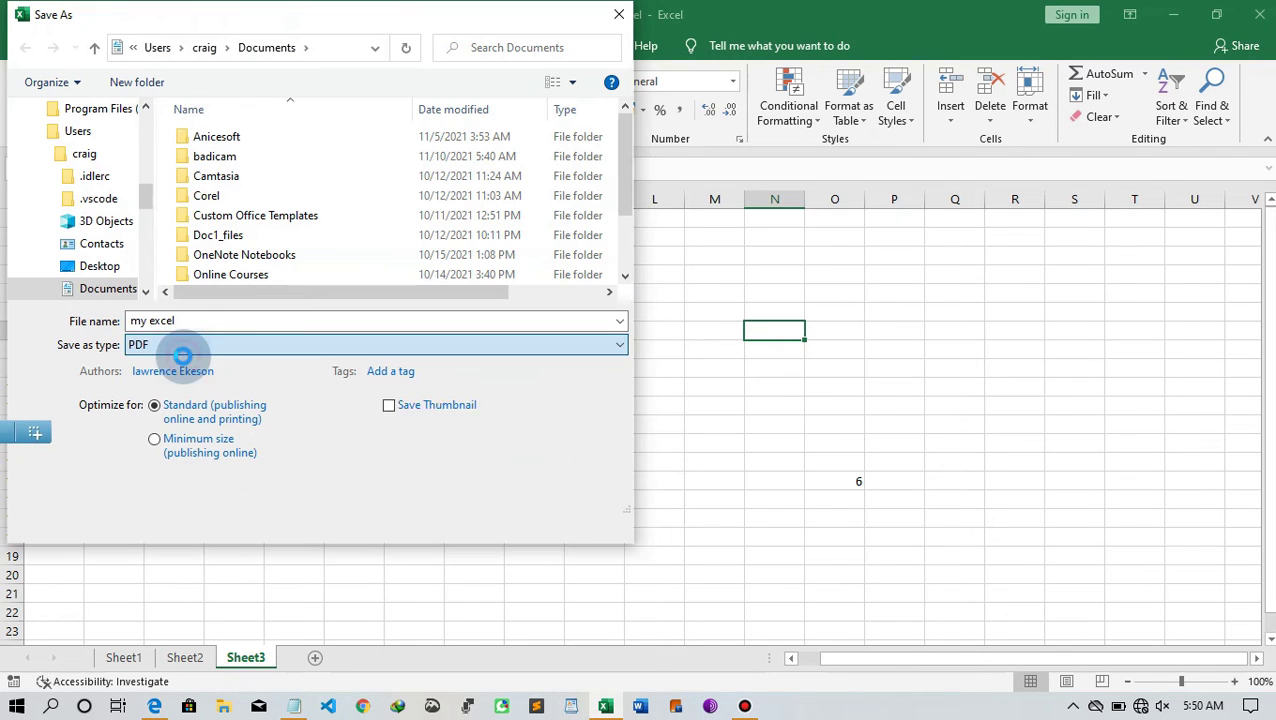
left_click(619, 14)
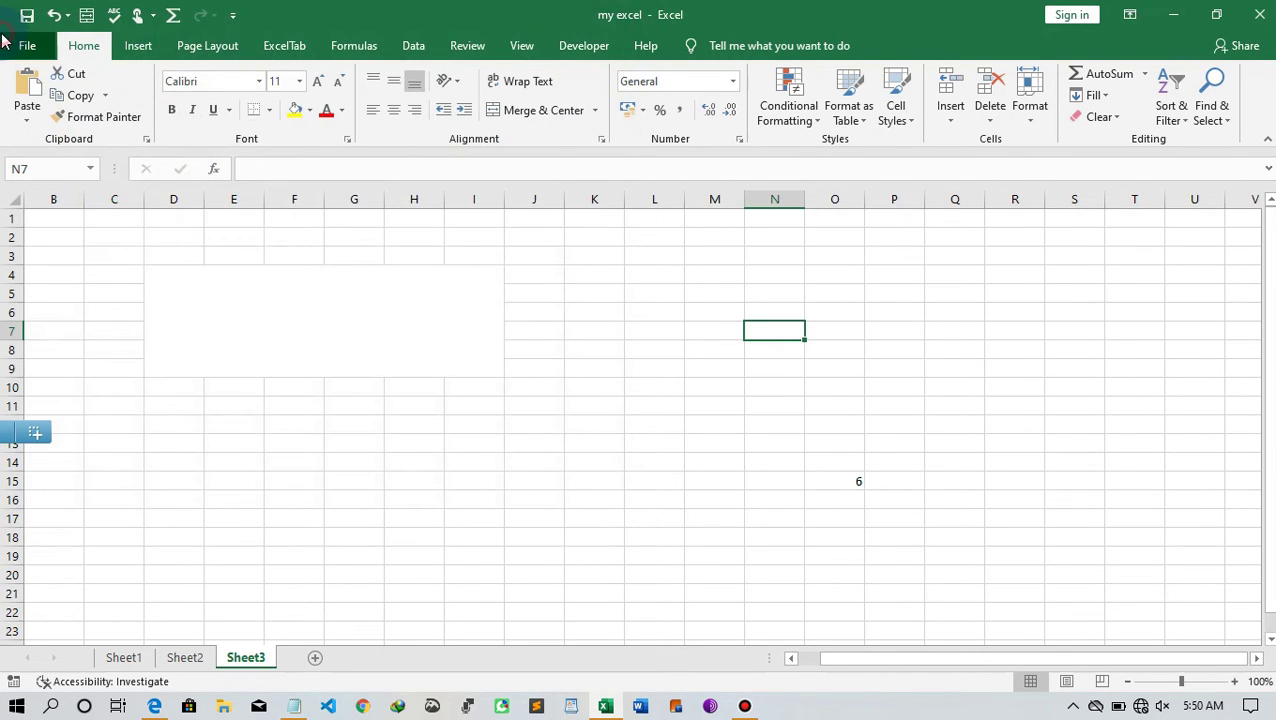
left_click(27, 46)
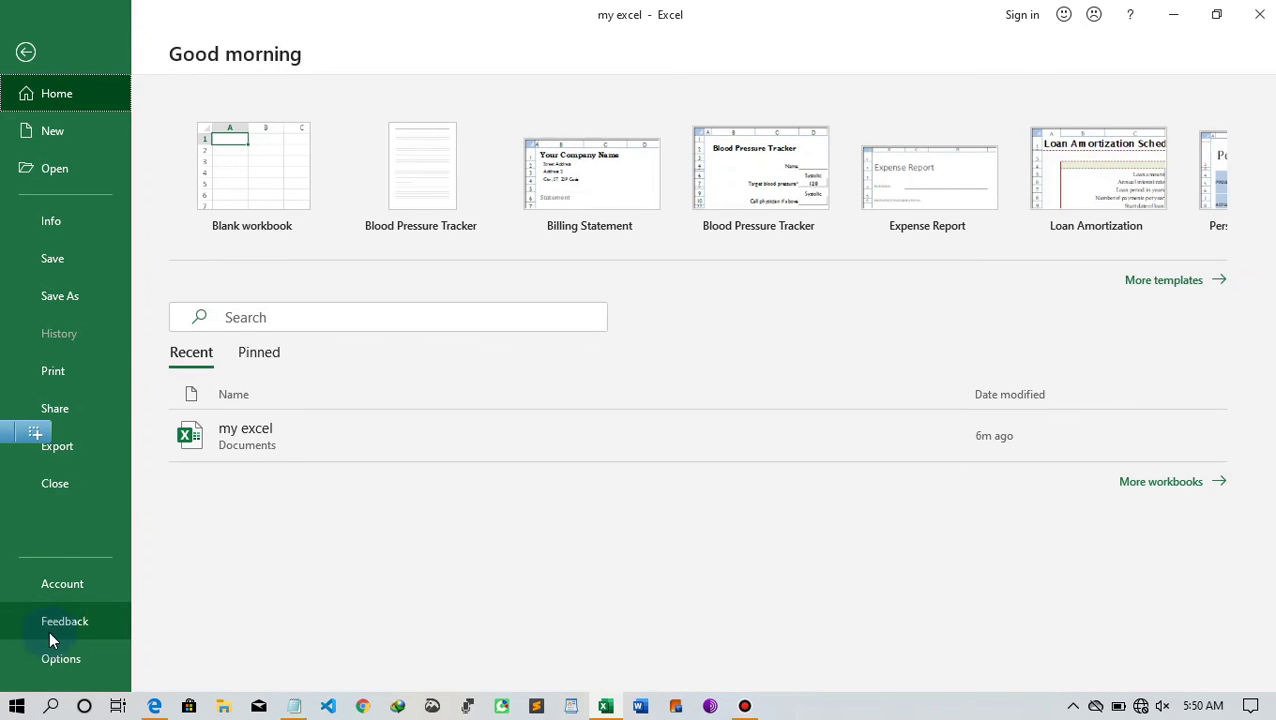
- Open Excel Options at the Quick Access Toolbar customization page
left_click(93, 594)
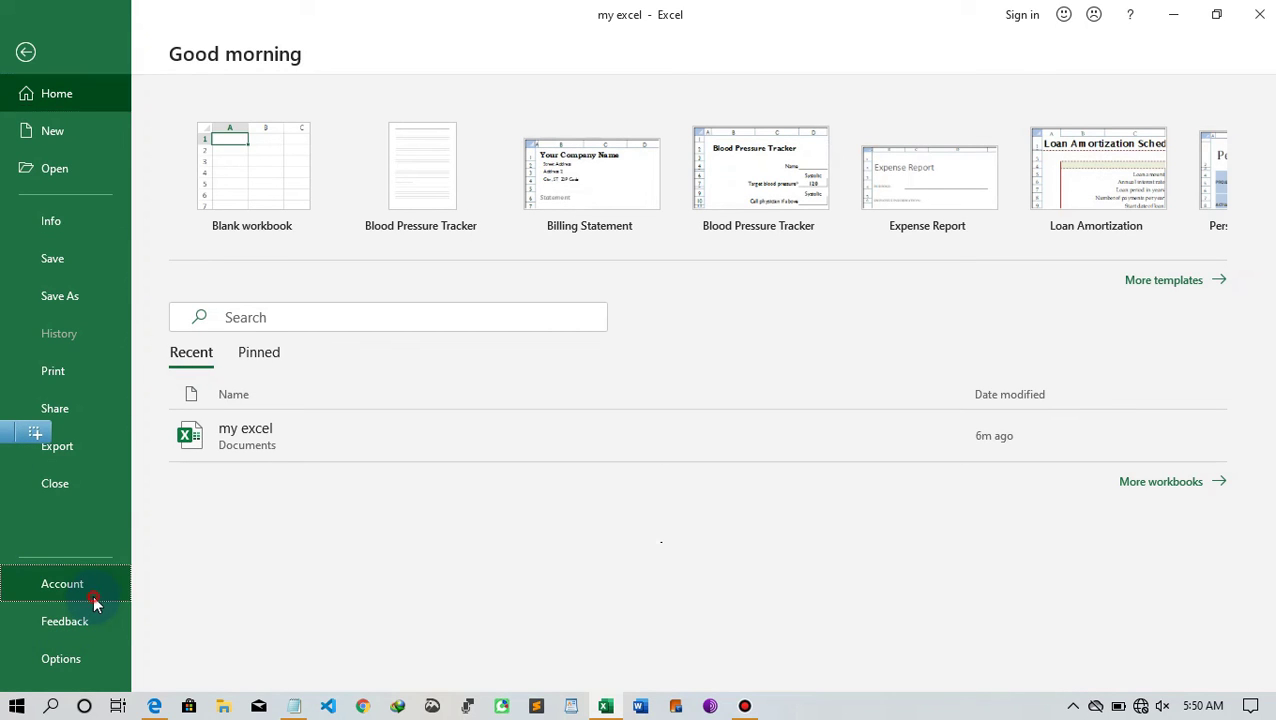
left_click(64, 663)
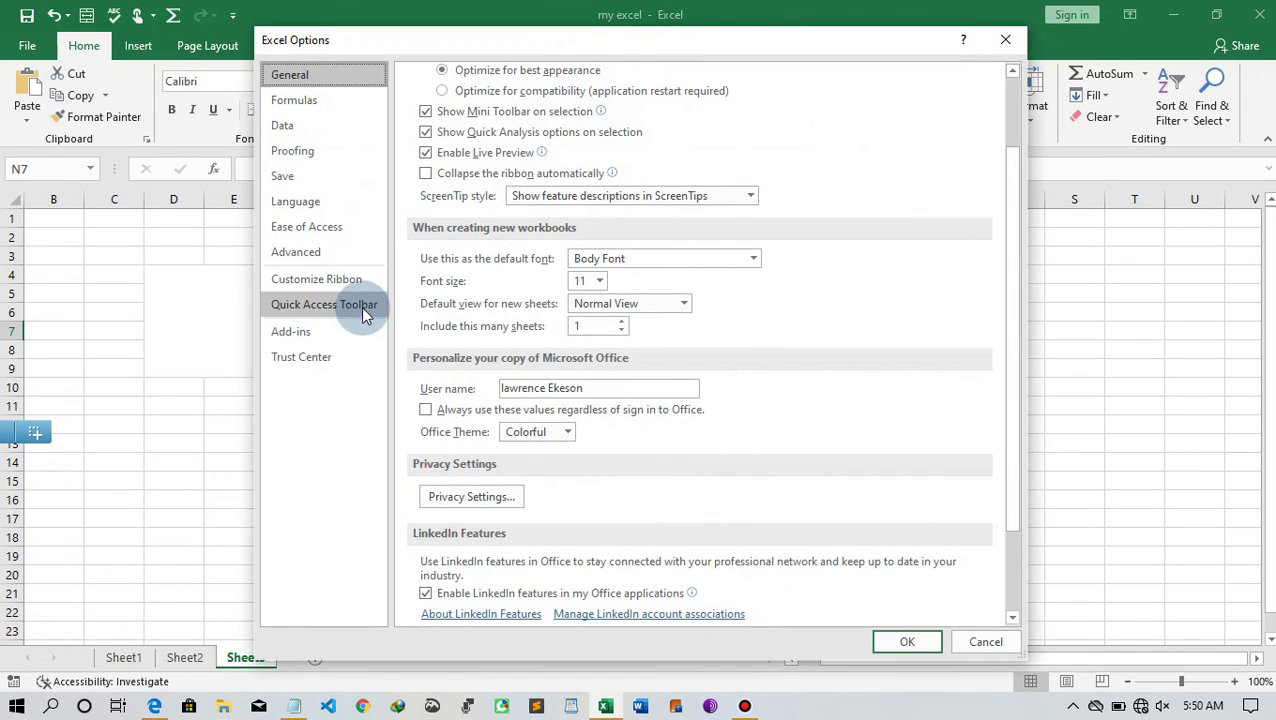
left_click(359, 287)
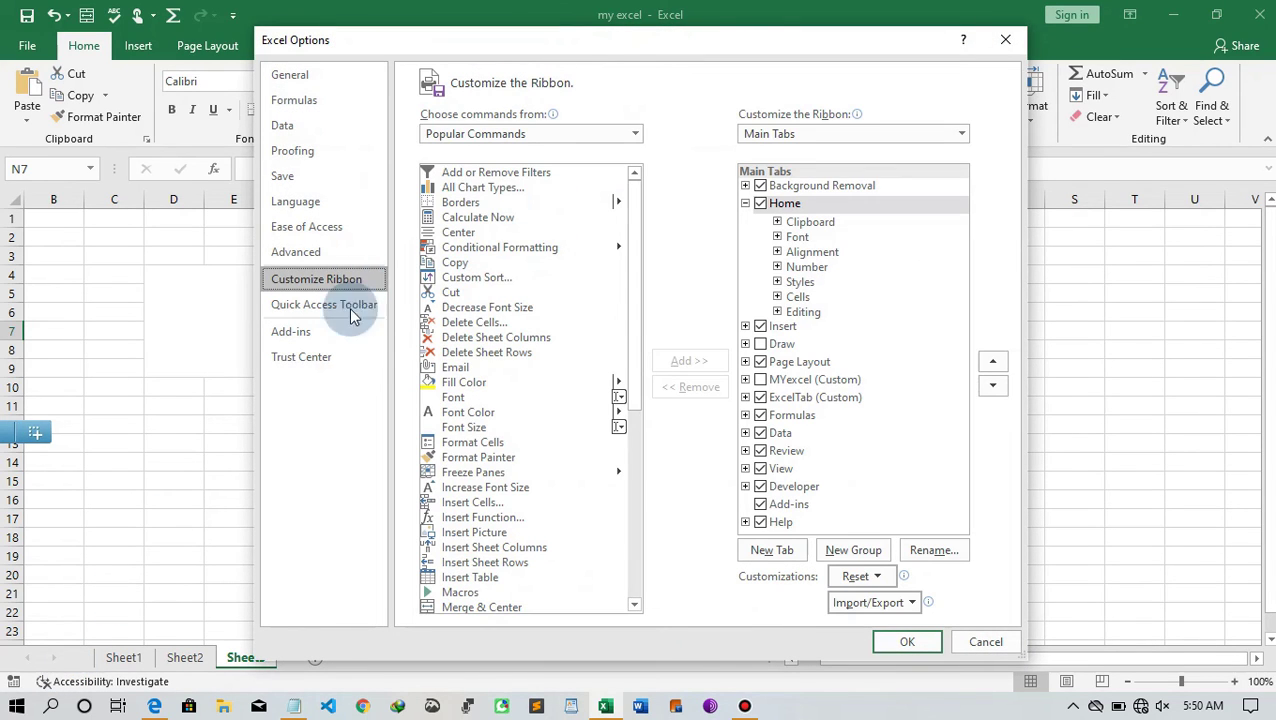
left_click(314, 312)
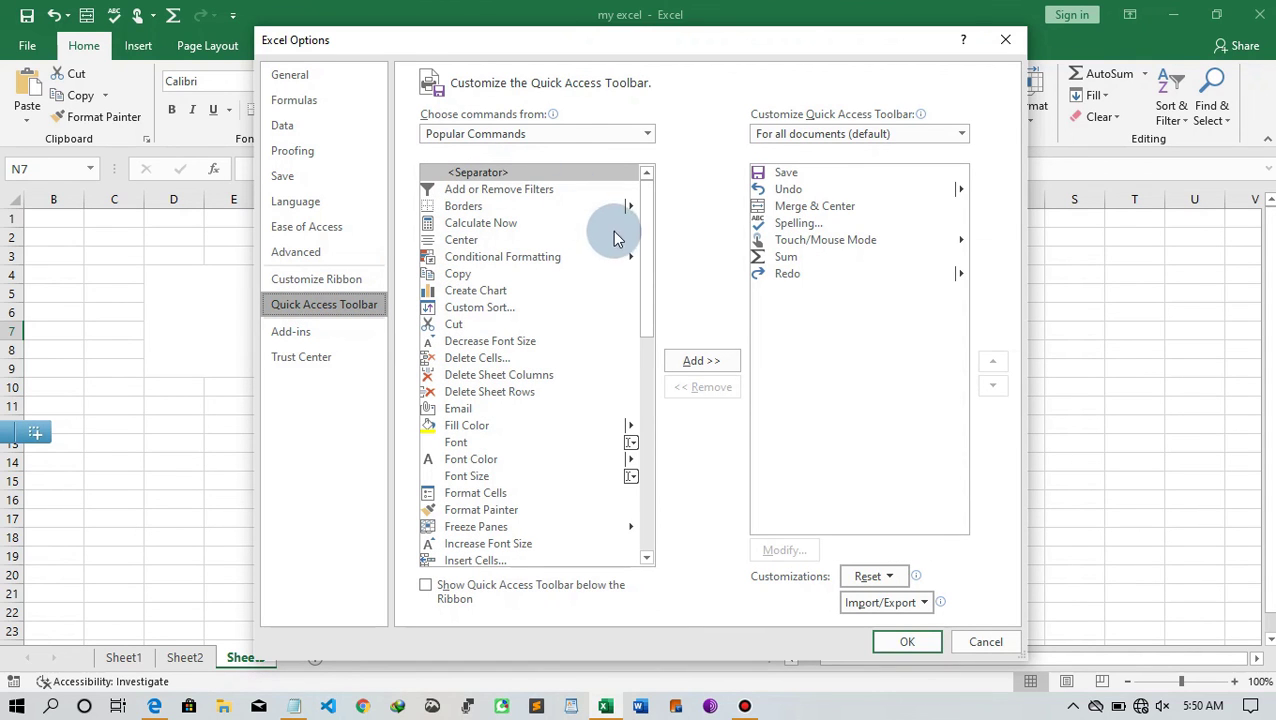
left_click_drag(645, 268, 597, 375)
scroll(550, 498, "down", 9)
scroll(584, 350, "up", 11)
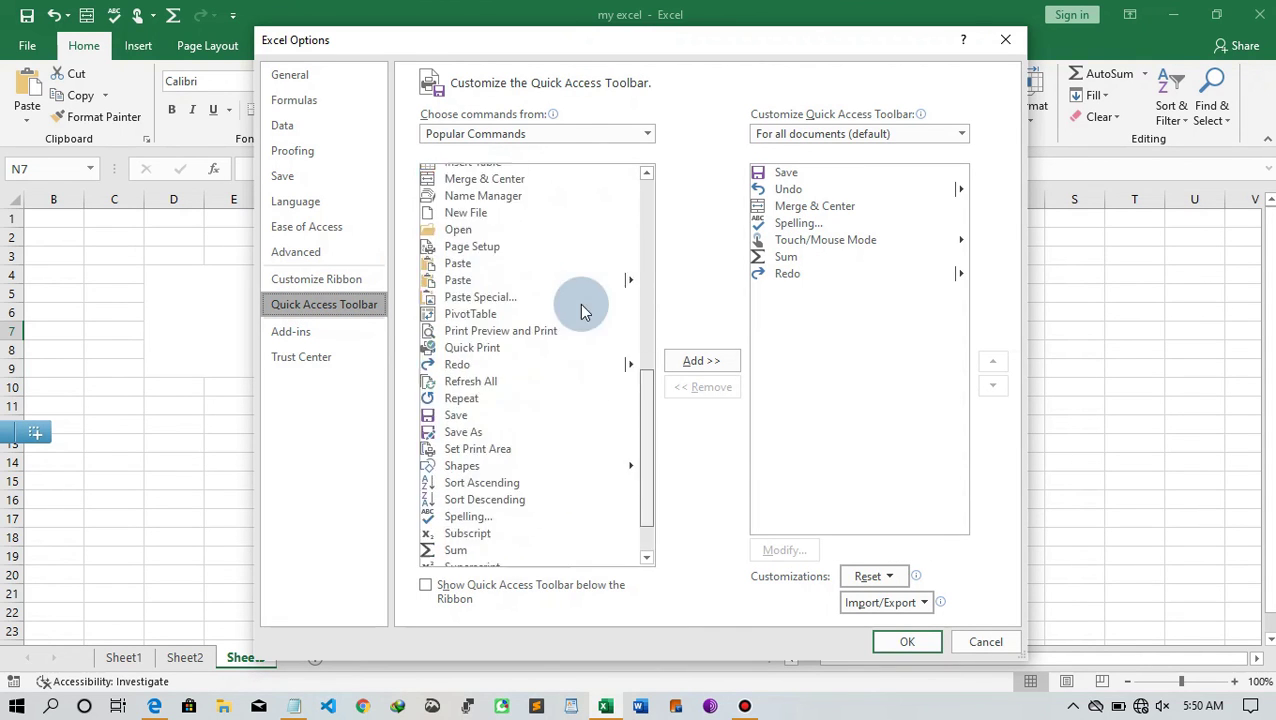
left_click_drag(648, 262, 620, 320)
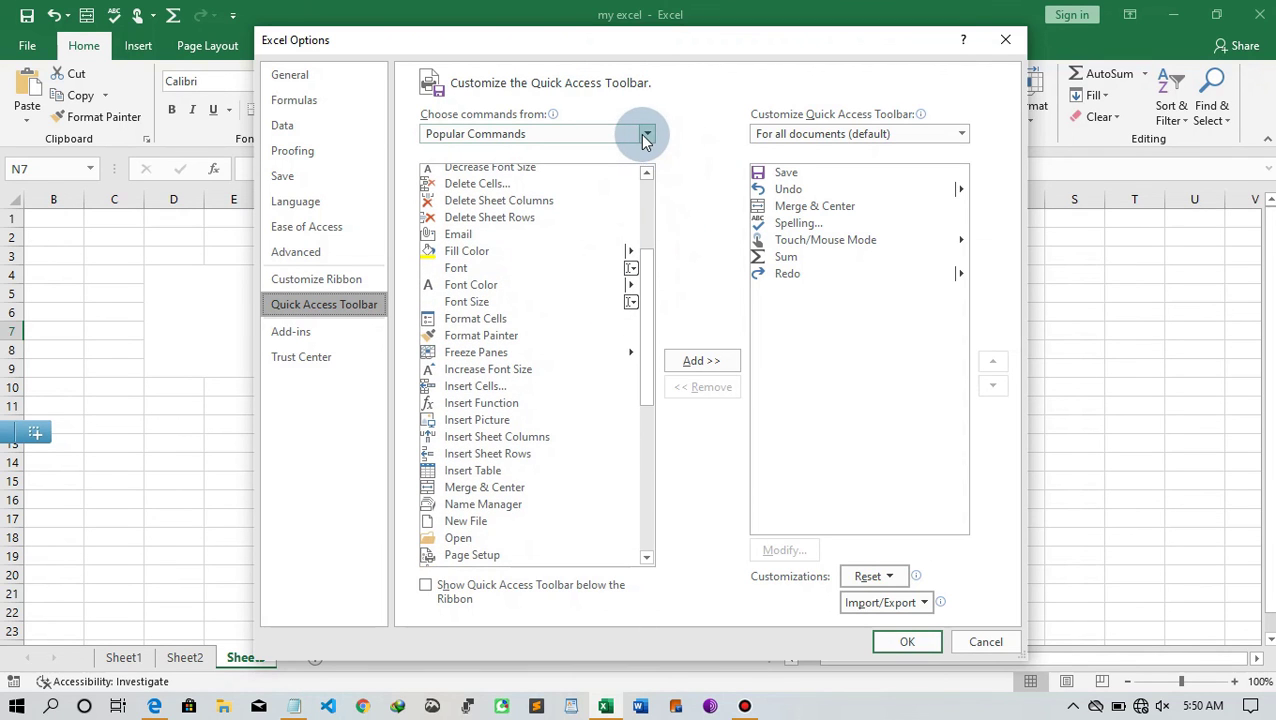
- From All Commands, add Ideas to the Quick Access Toolbar and confirm with OK
left_click(646, 135)
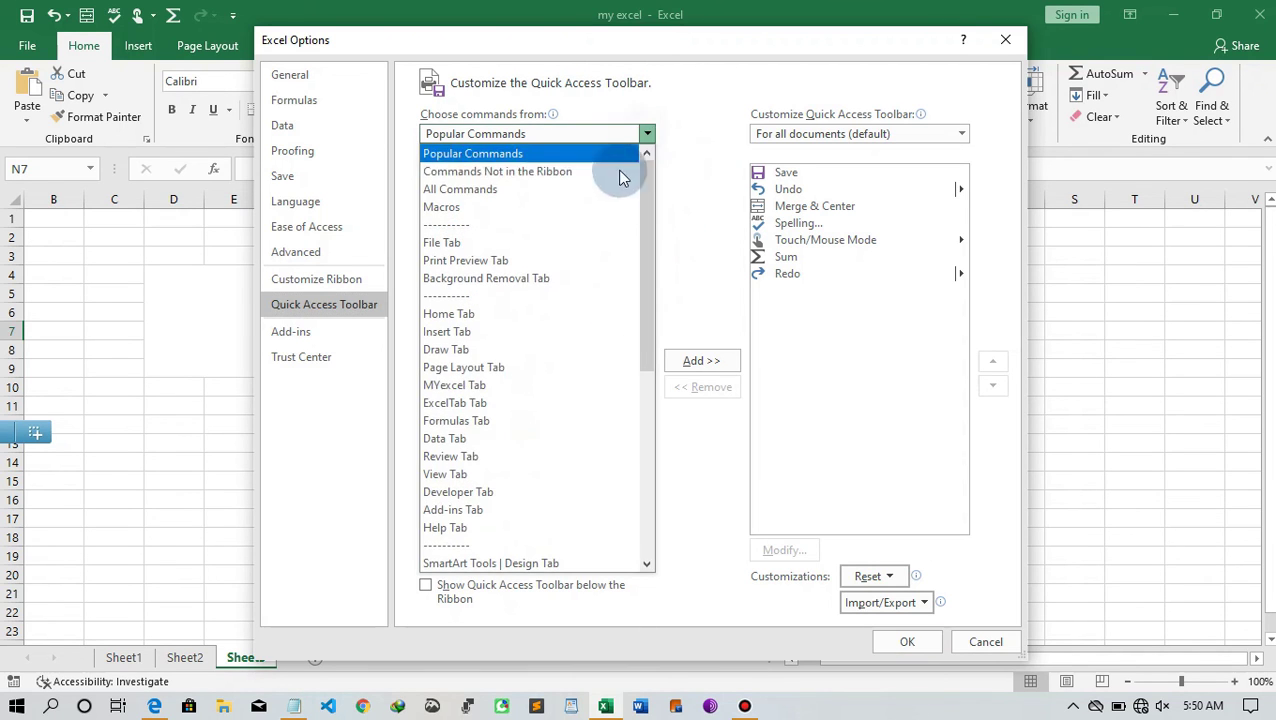
left_click(503, 190)
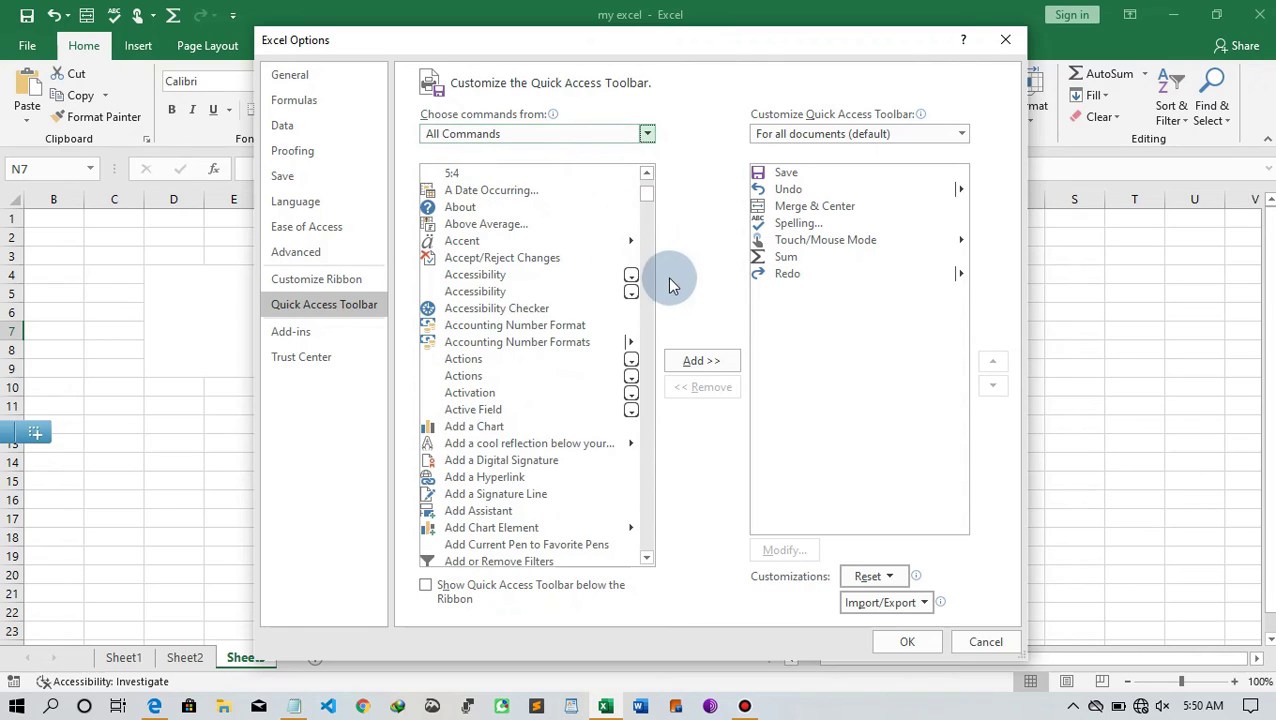
mouse_move(648, 194)
left_mouse_down()
mouse_move(646, 514)
mouse_move(646, 343)
left_mouse_up()
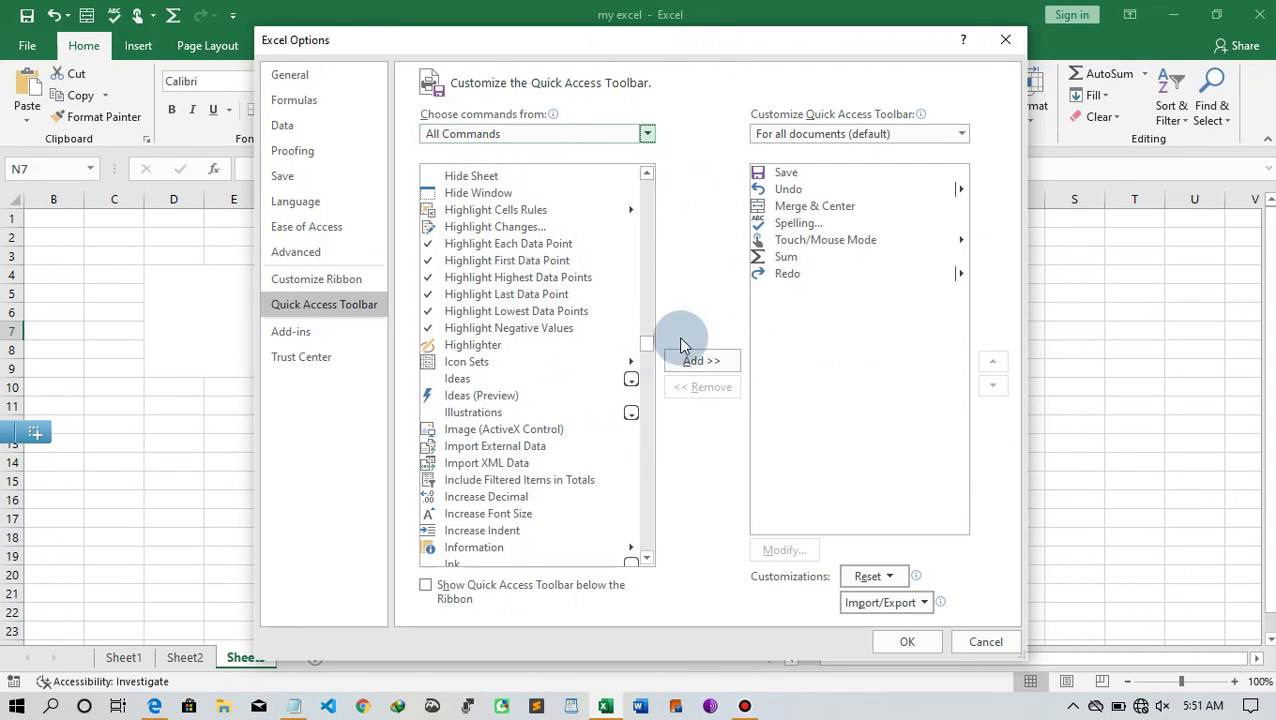
left_click(457, 379)
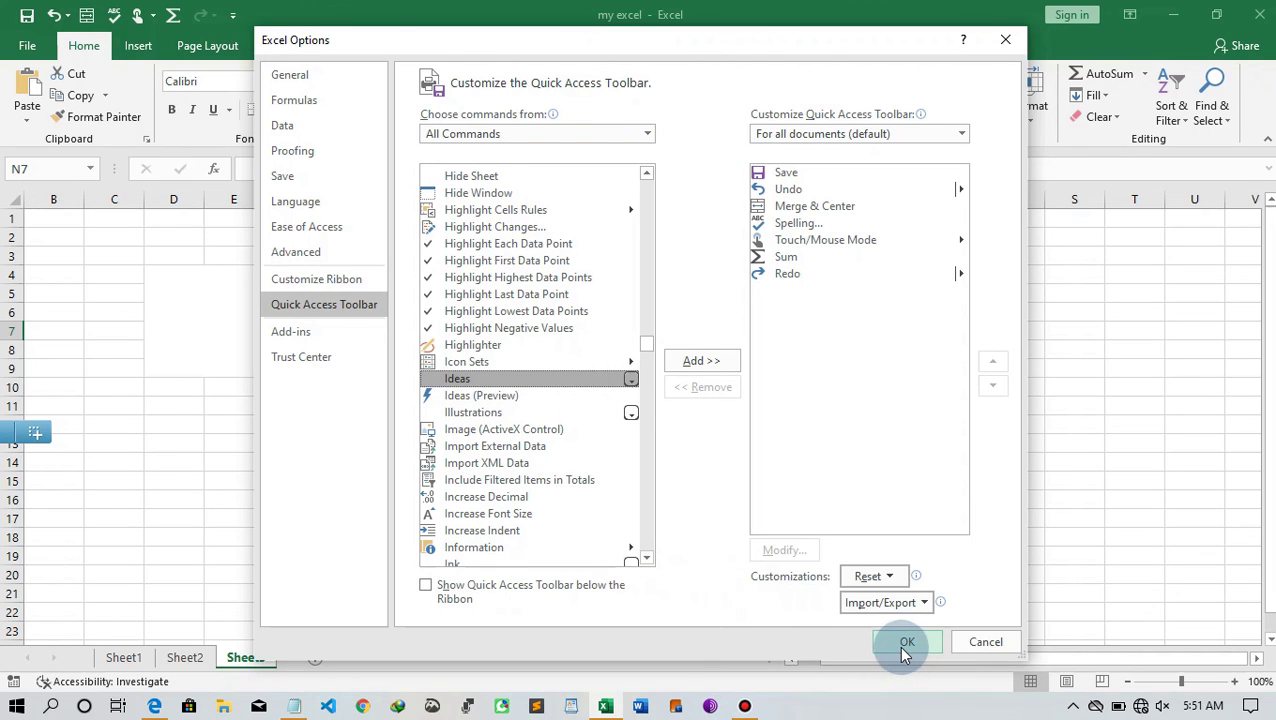
left_click(680, 360)
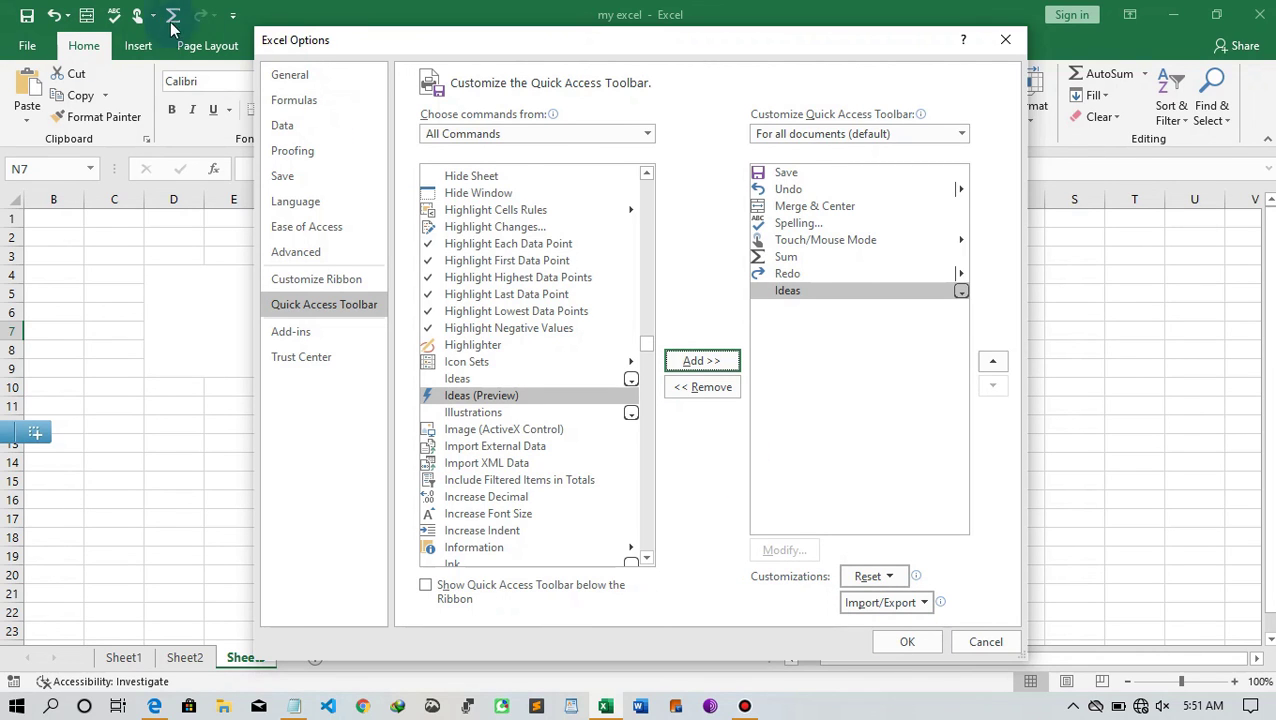
left_click(900, 643)
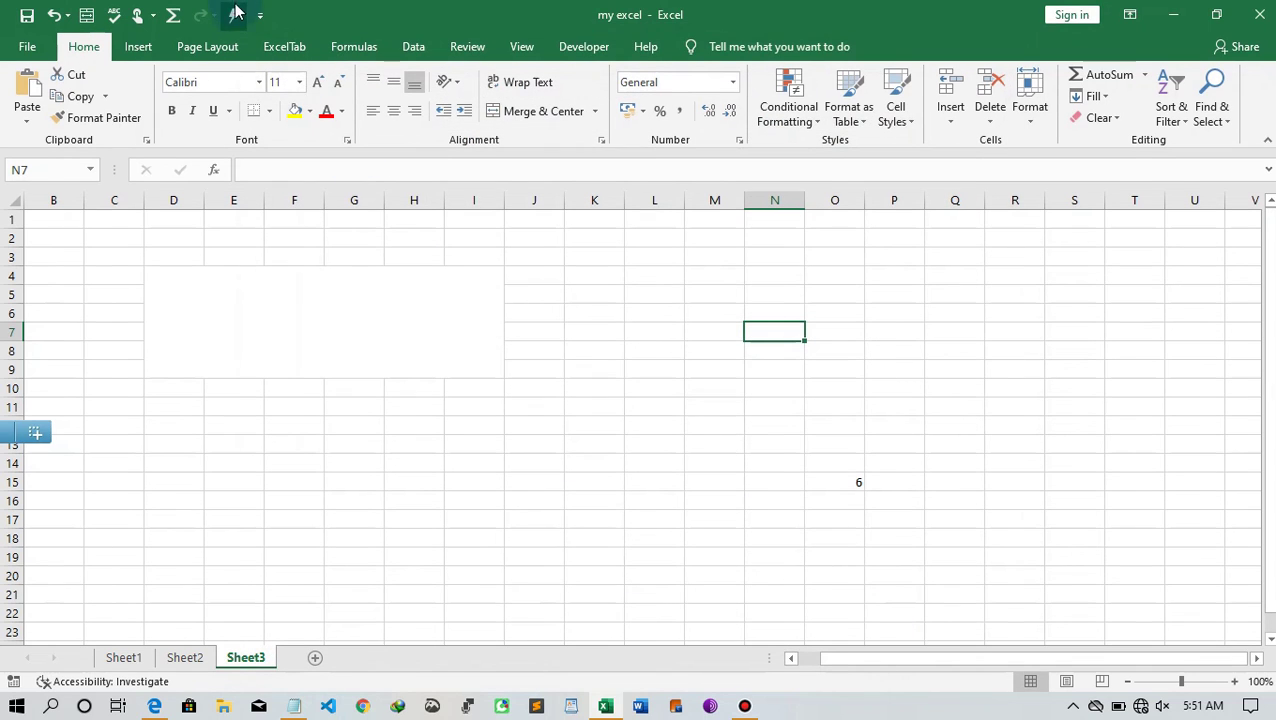
left_click(236, 15)
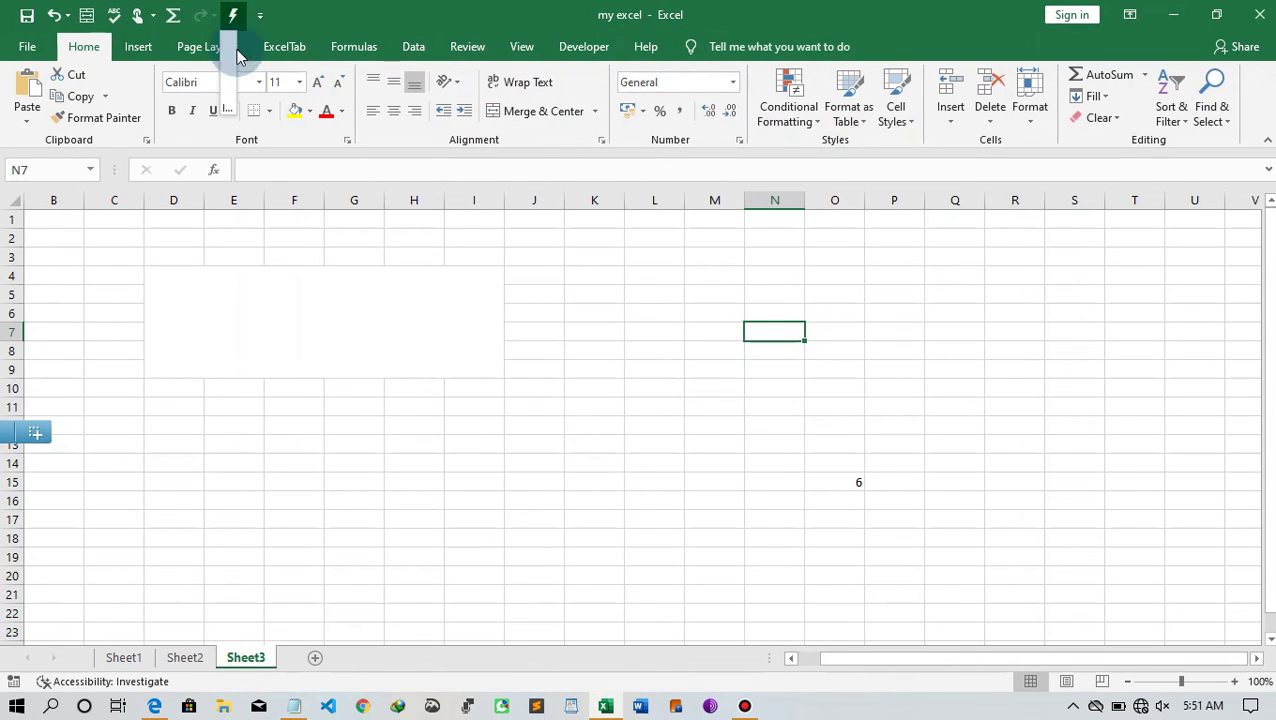